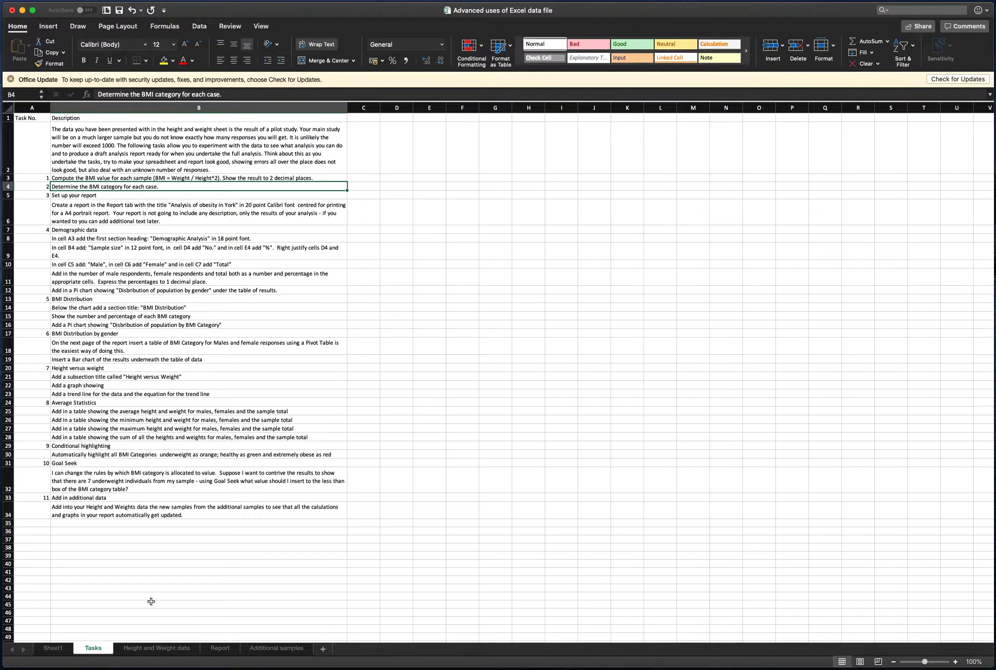
On the Height and Weight data sheet, number the samples starting with 1 and 2 and fill the series to A56.
left_click(147, 648)
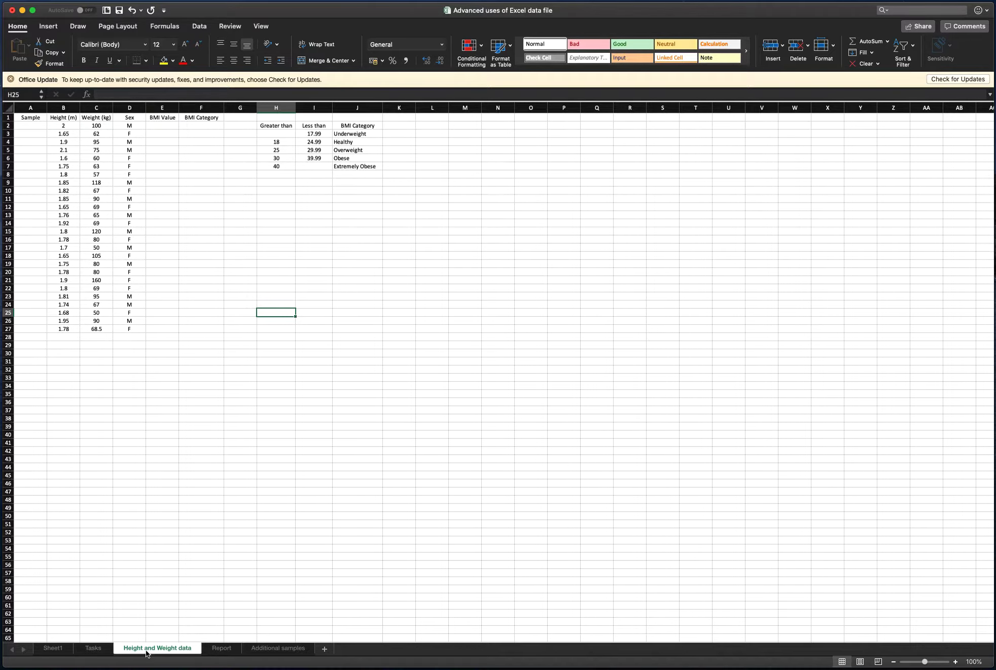
left_click(38, 124)
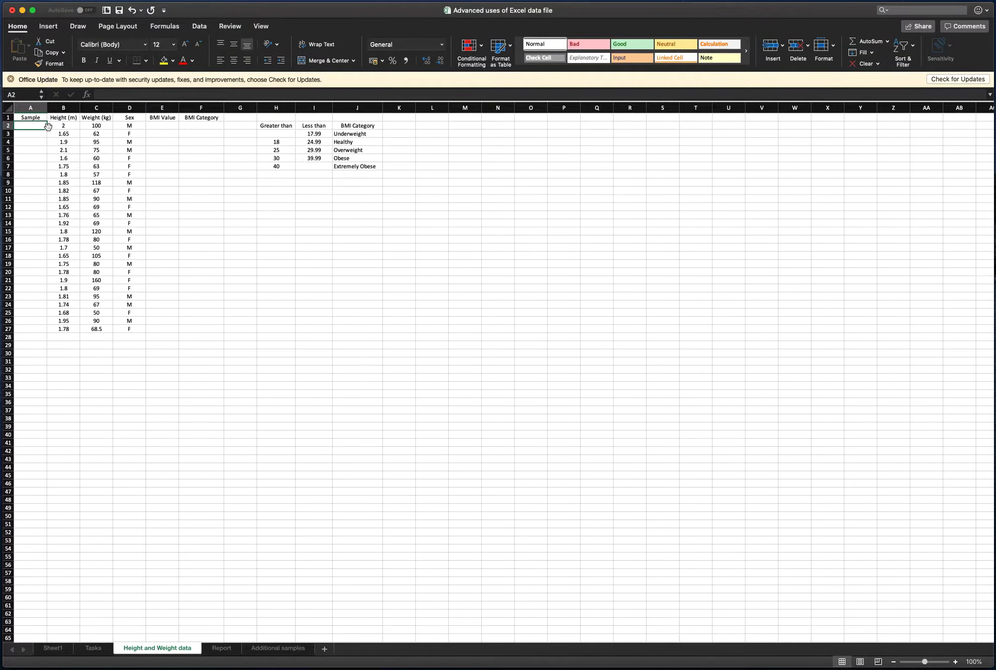
key("Return")
type("2")
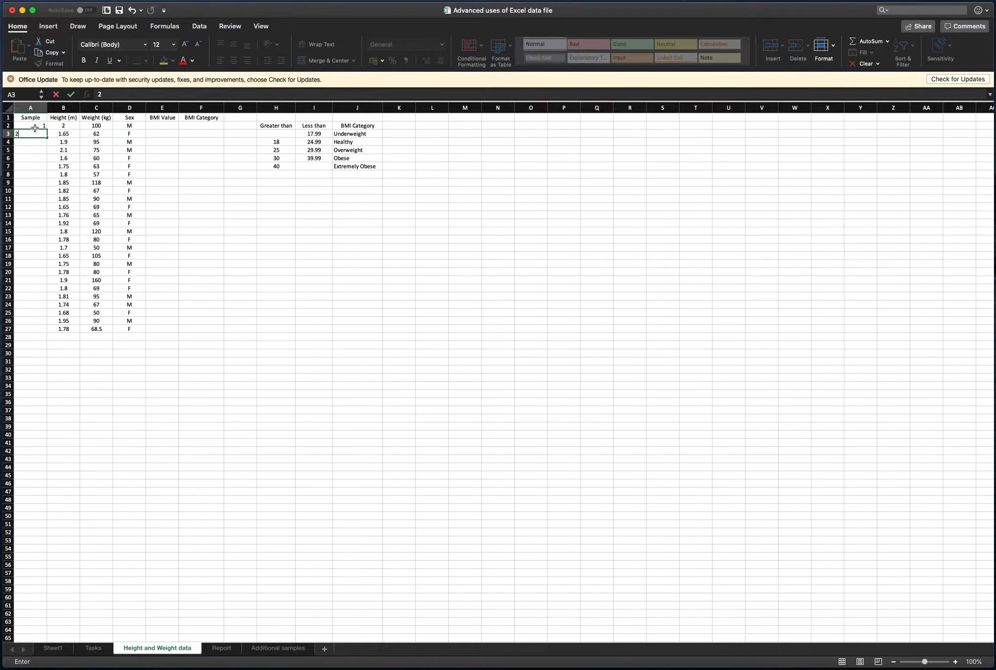
left_click(38, 128)
left_click_drag(38, 128, 49, 567)
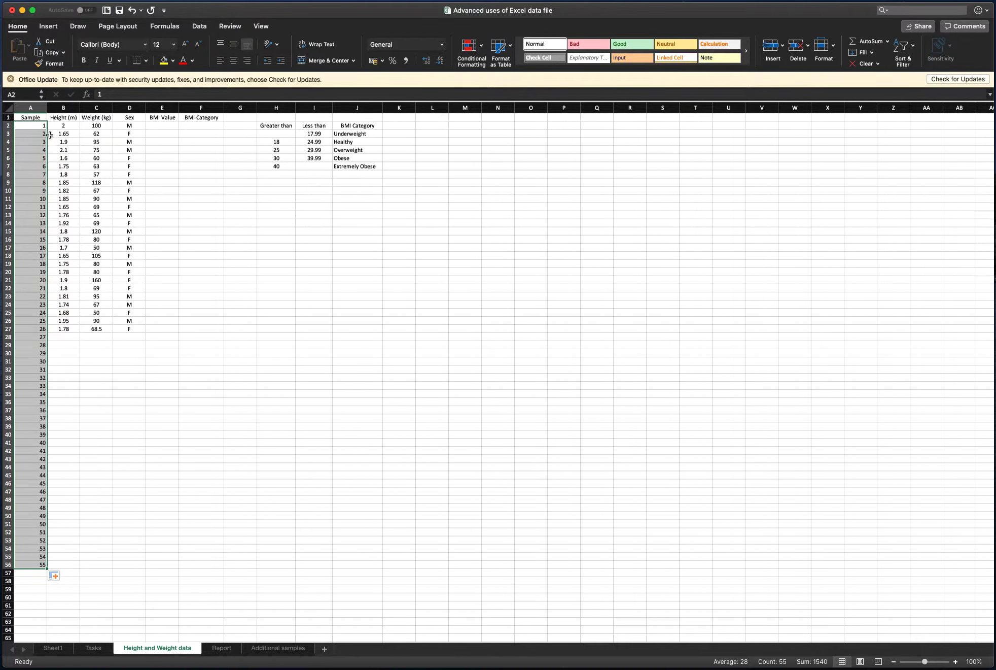
Replace the sample number in A3 with the formula =IF(B3+"","",A2+1).
left_click(34, 125)
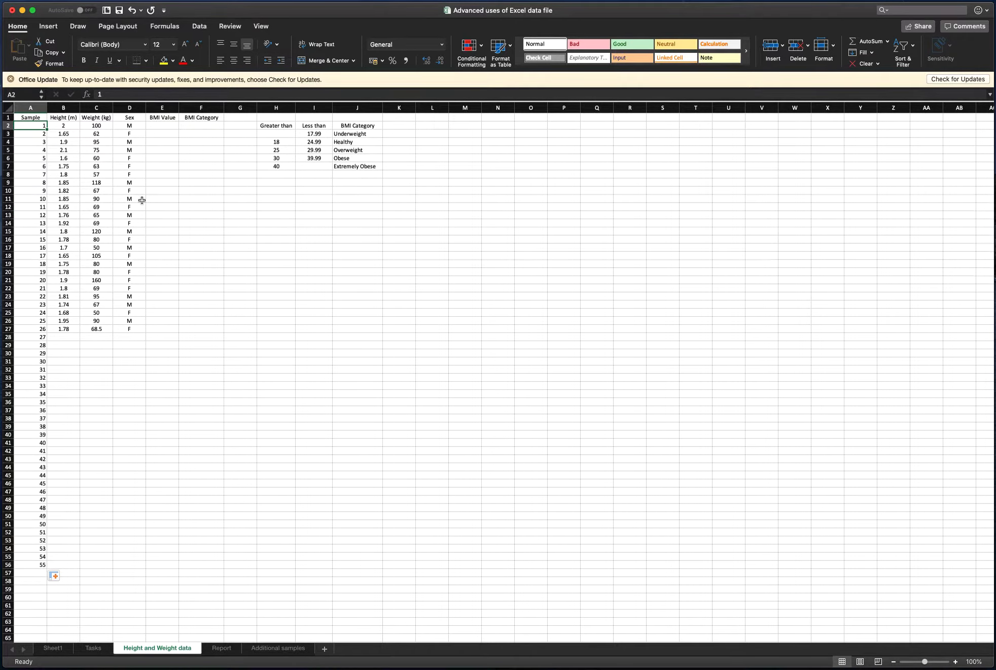
key("Down")
left_click(86, 94)
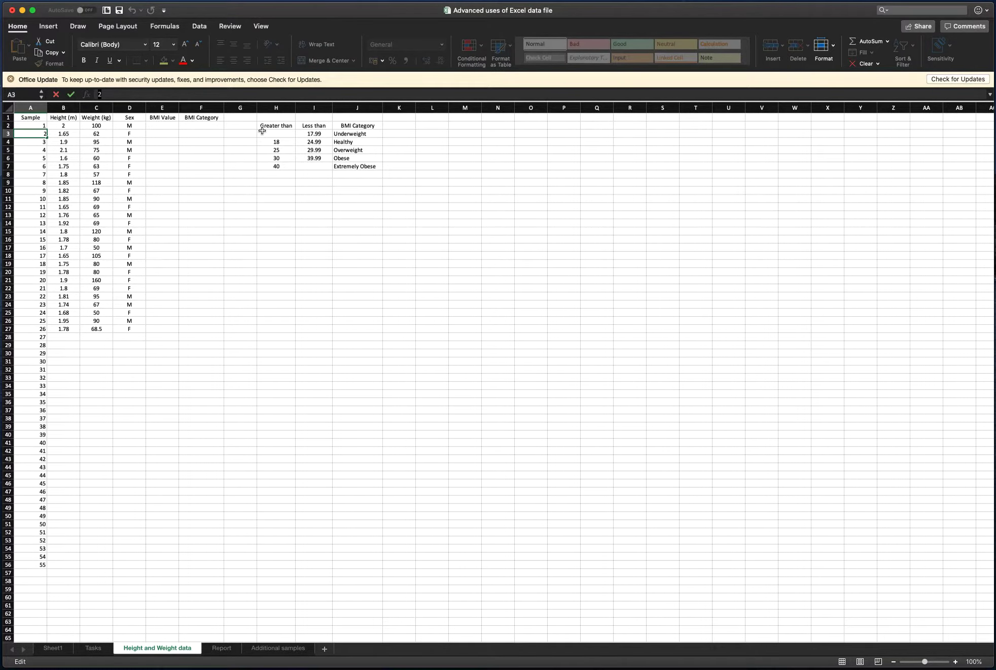
type("=")
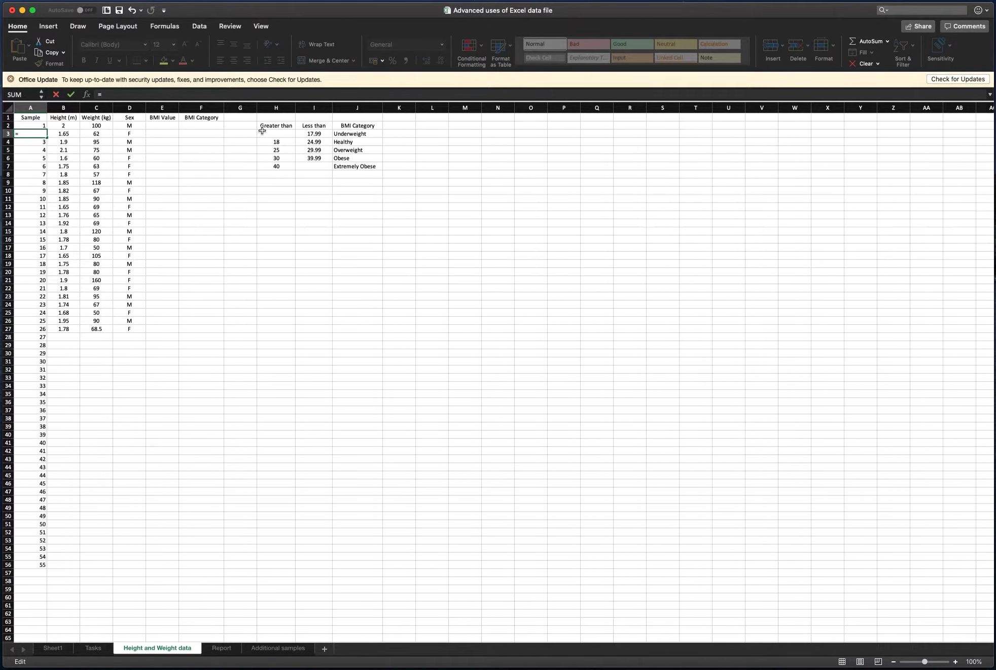
type("if(")
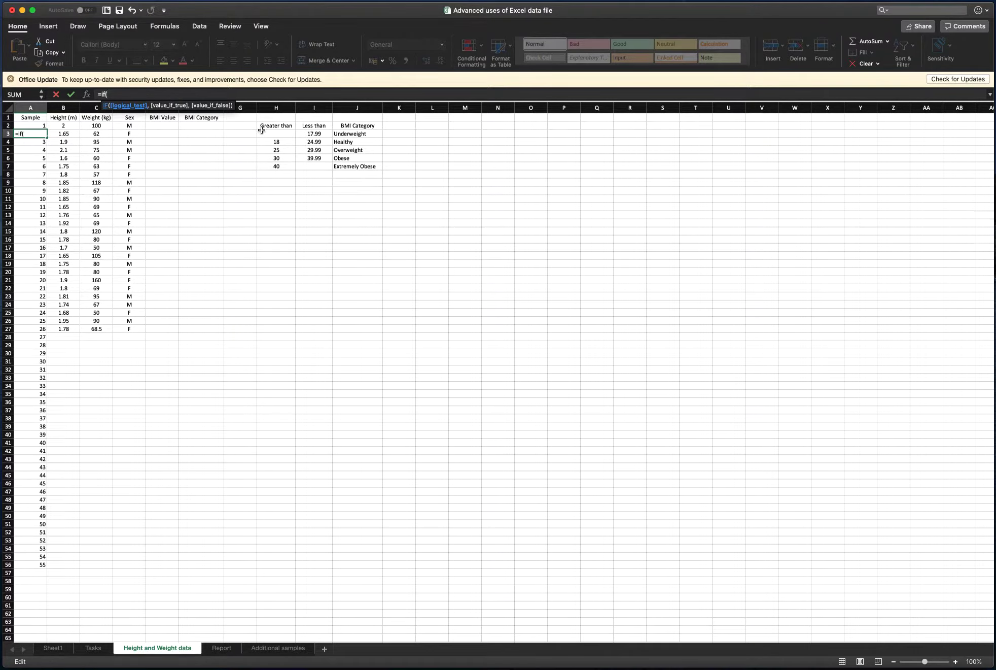
left_click(65, 134)
type("+\"\",")
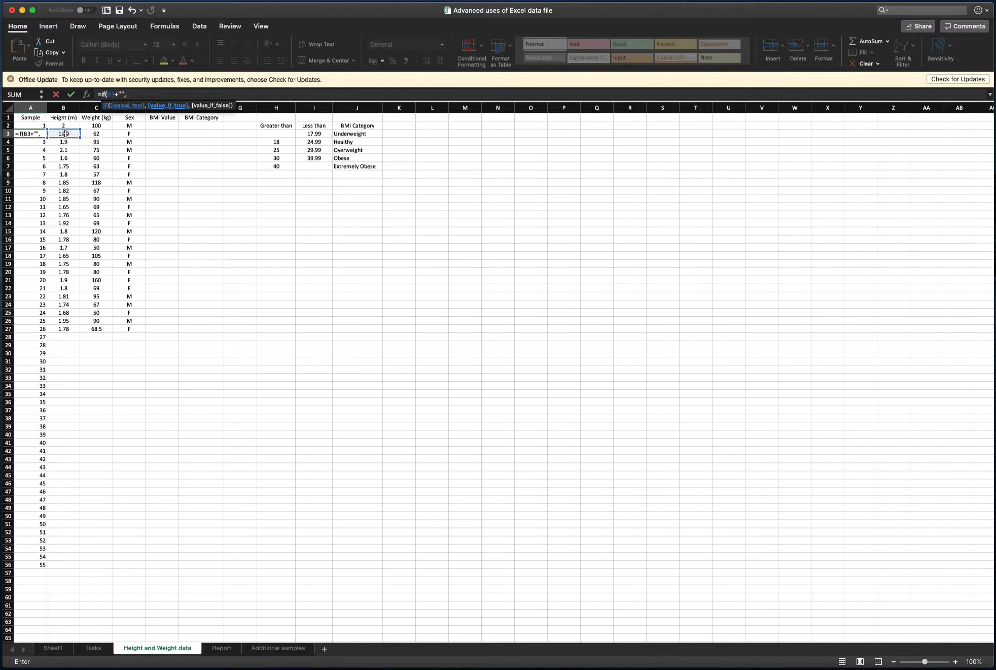
type("\"\",")
left_click(32, 125)
type("+")
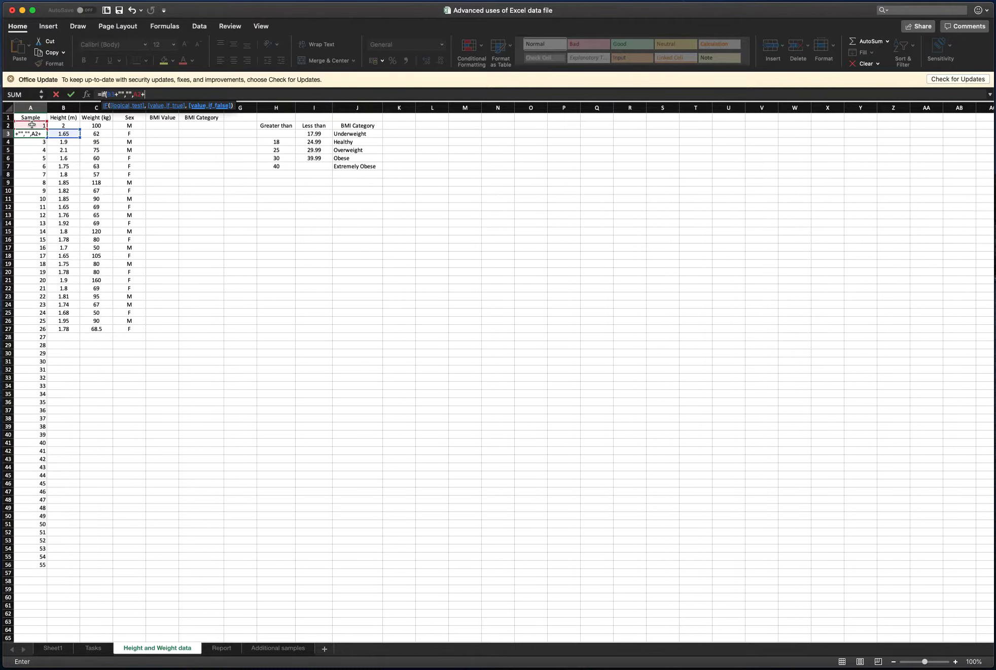
type("1)")
key("Return")
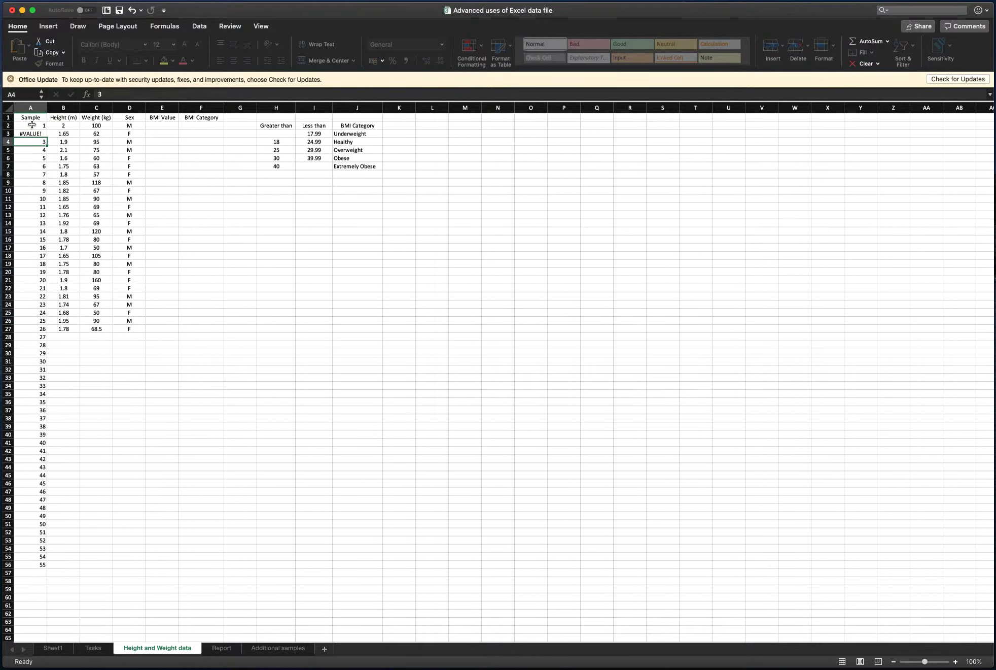
Try to correct the A3 formula by replacing the plus sign after B3 with a comma.
left_click(26, 132)
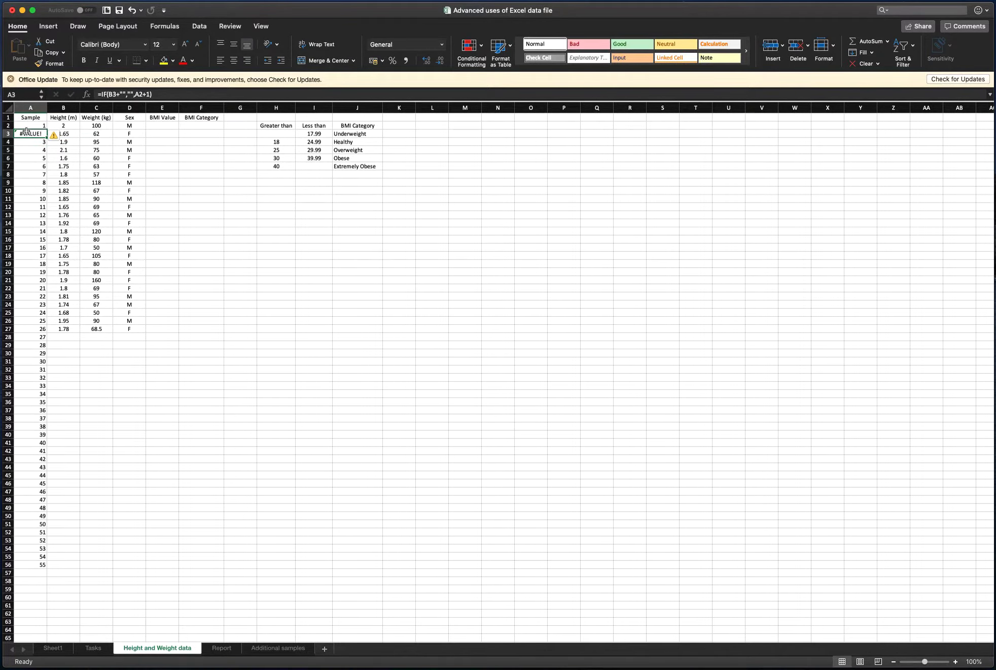
left_click(120, 94)
key("BackSpace")
type(",")
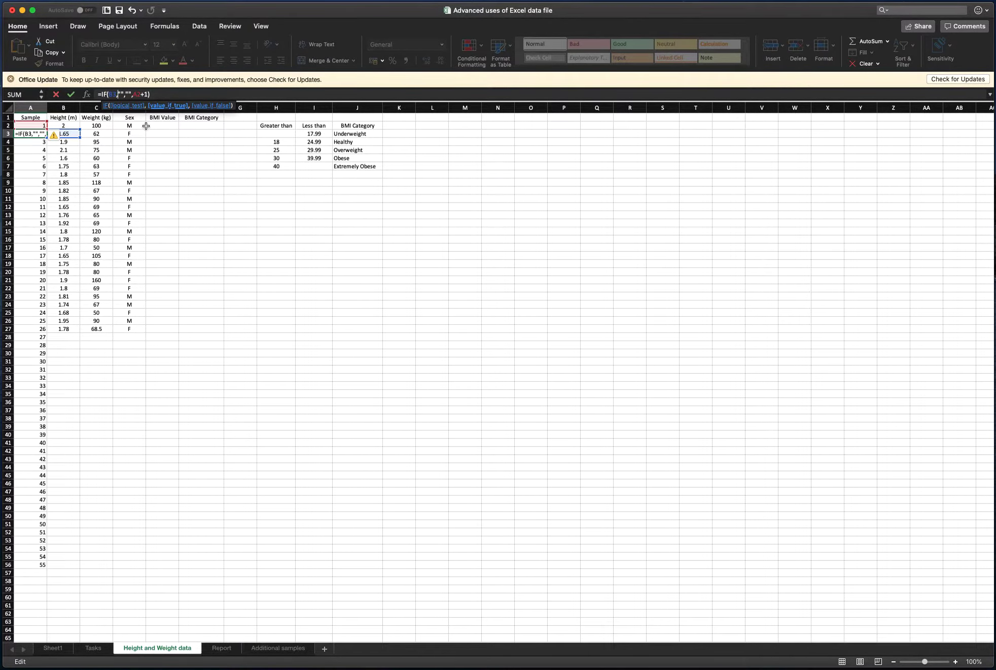
key("Return")
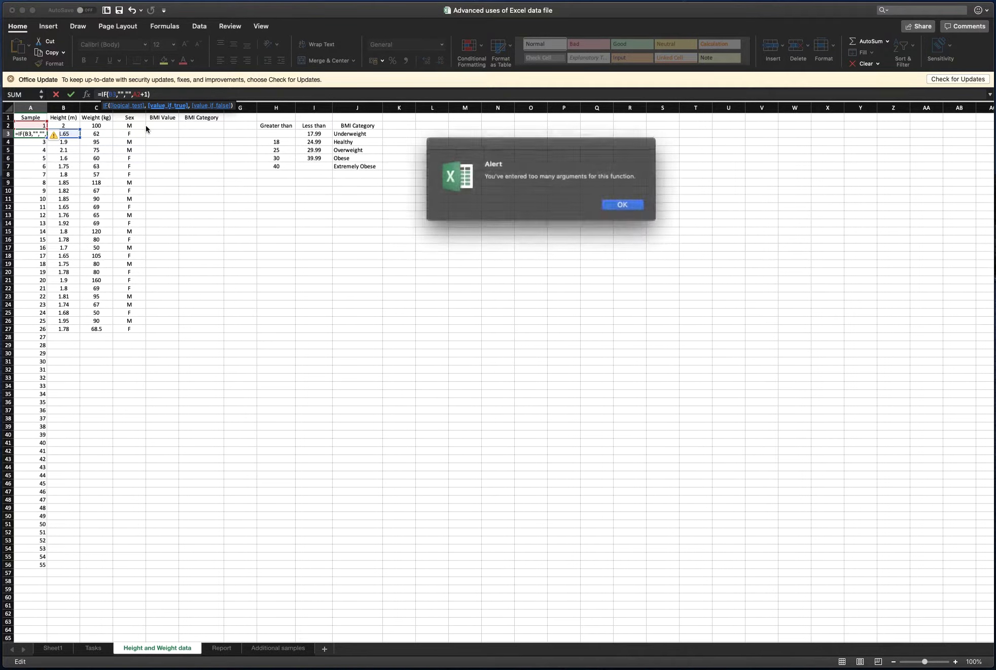
left_click(618, 203)
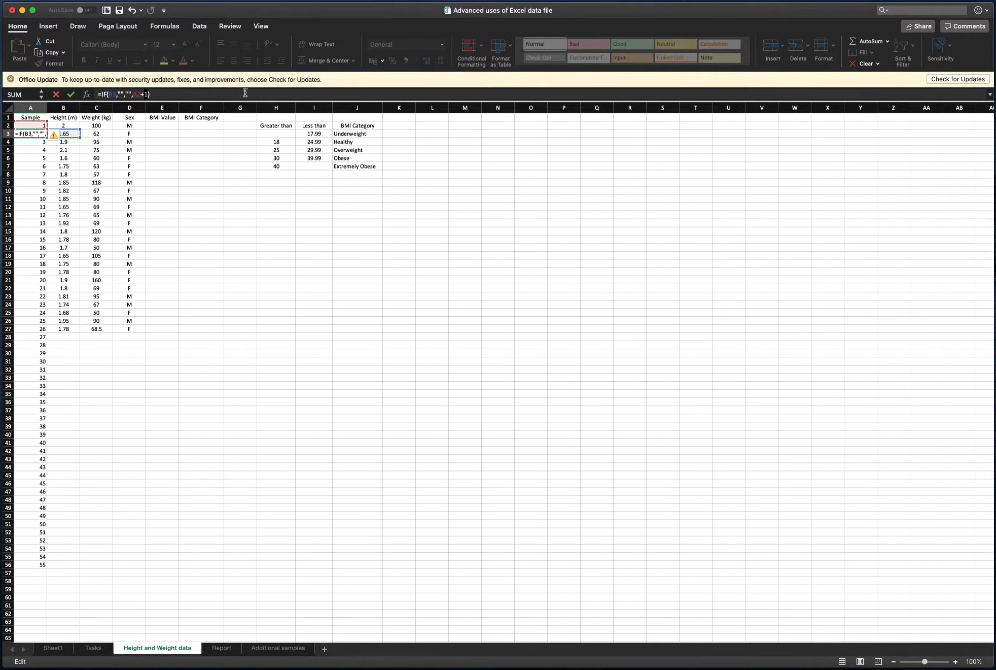
Correct the condition in A3 so the formula reads =IF(B3="","",A2+1).
left_click(118, 94)
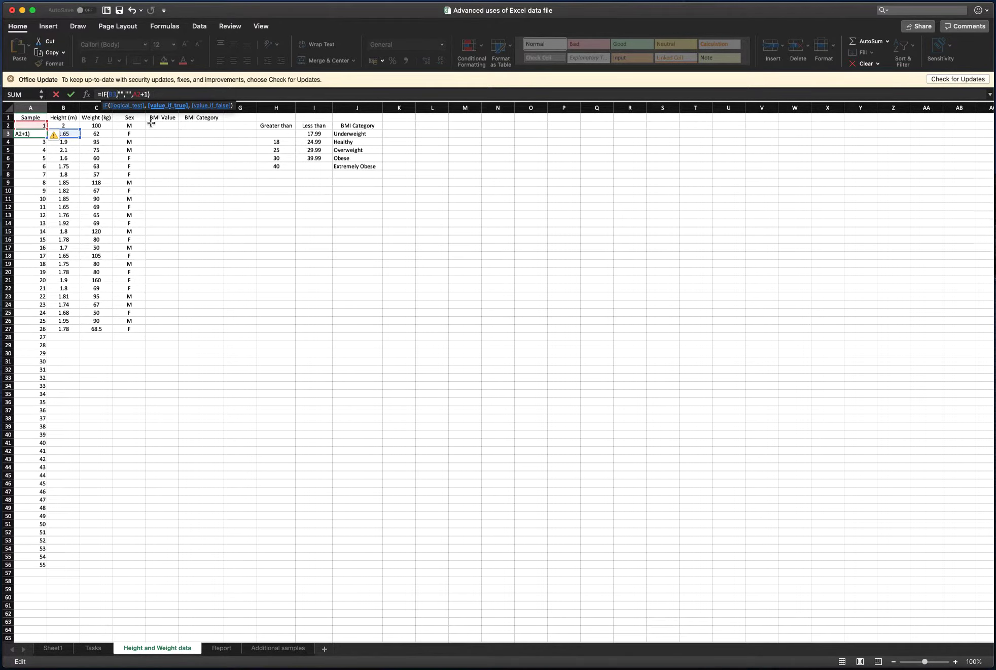
key("BackSpace")
type("=")
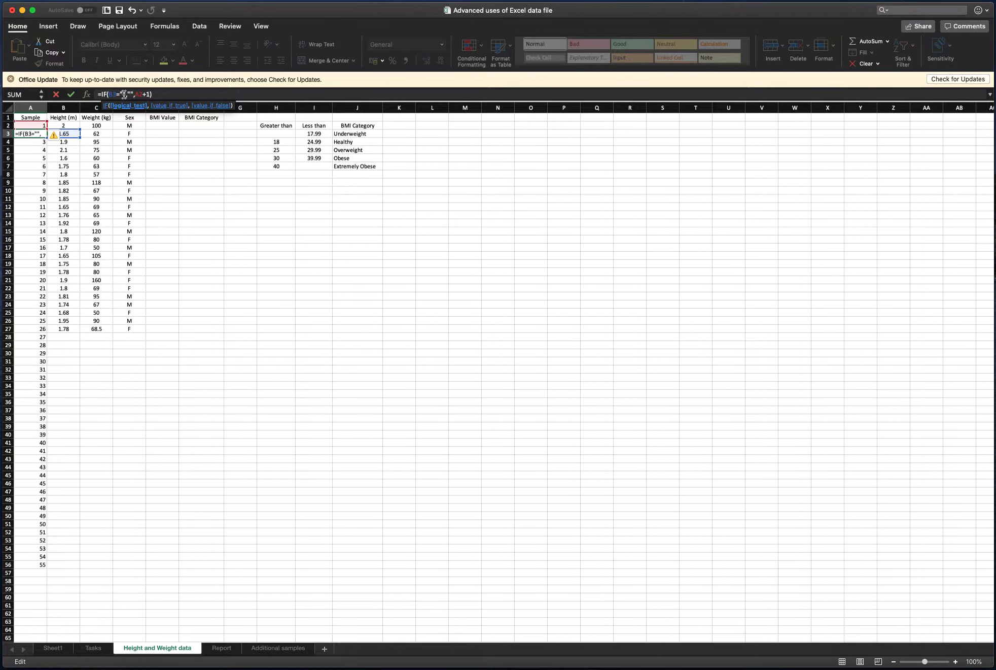
left_click(161, 95)
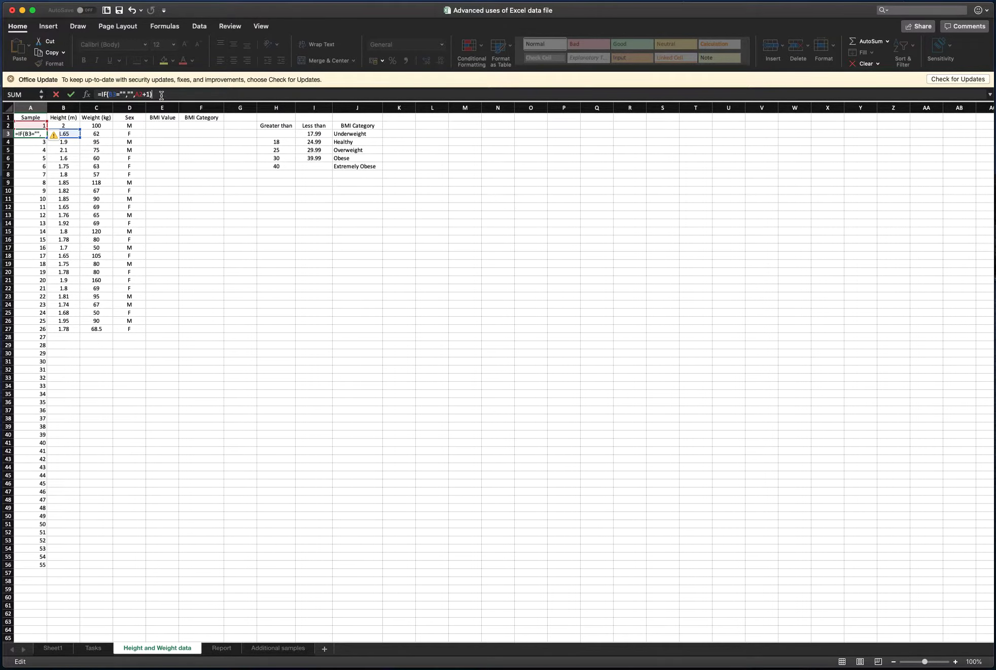
key("Return")
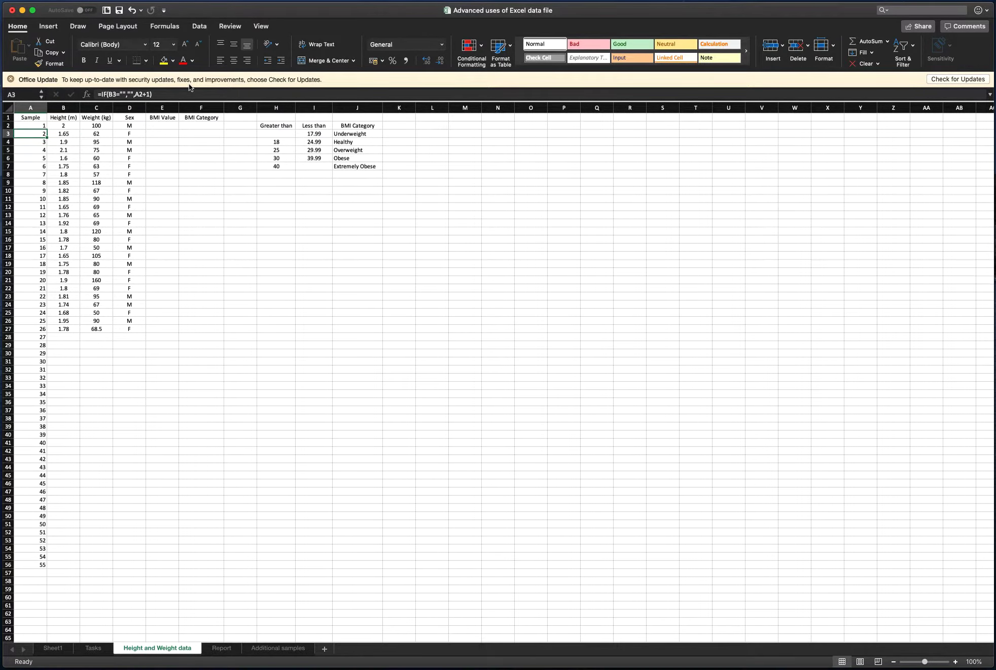
Fill the A3 sample-number formula down the Sample column to A56.
key("Up")
left_click_drag(46, 136, 33, 570)
left_click(41, 339)
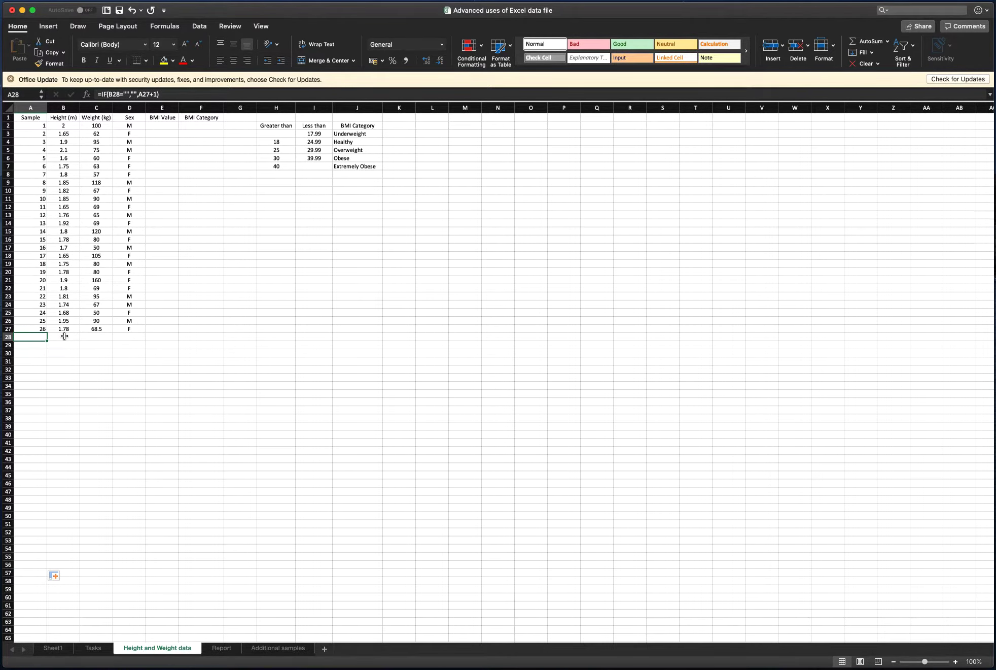
Test the numbering formula by entering heights of 1.78 in B28 and 2.1 in B31.
left_click(65, 336)
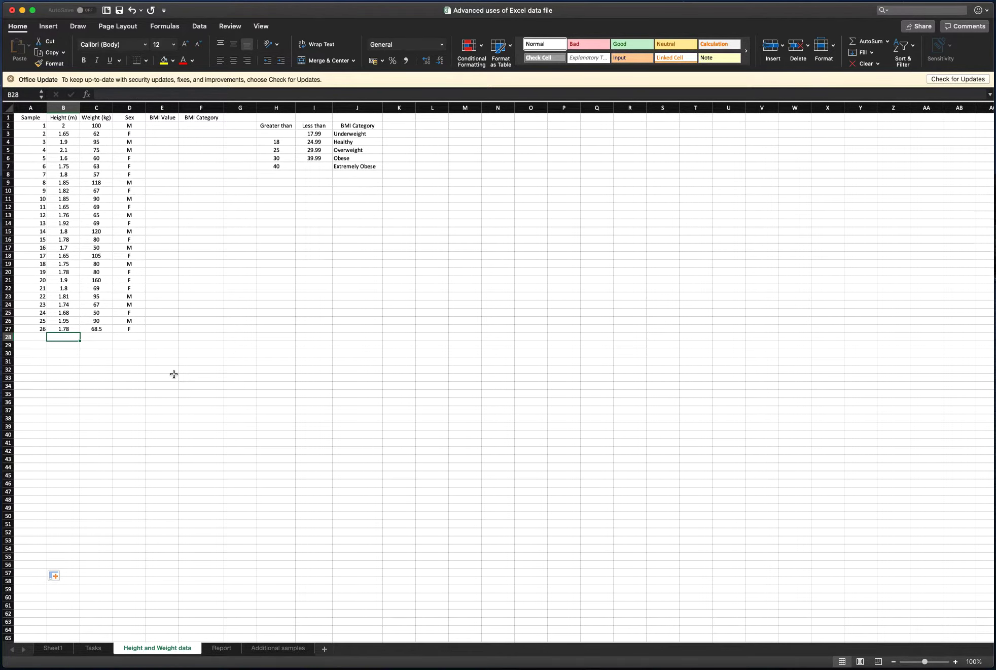
type("1.78")
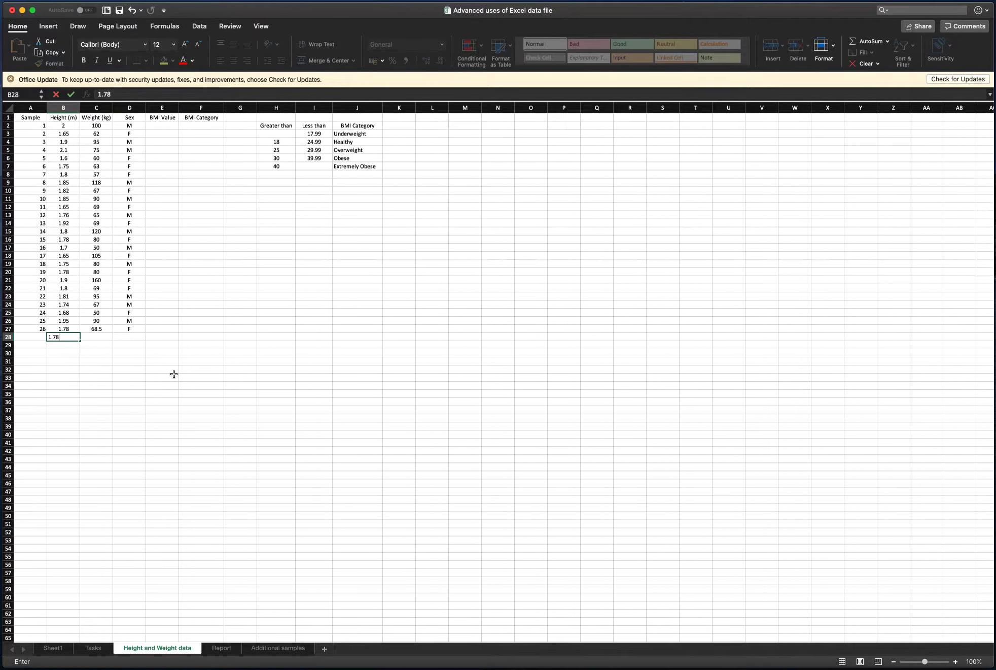
key("Return")
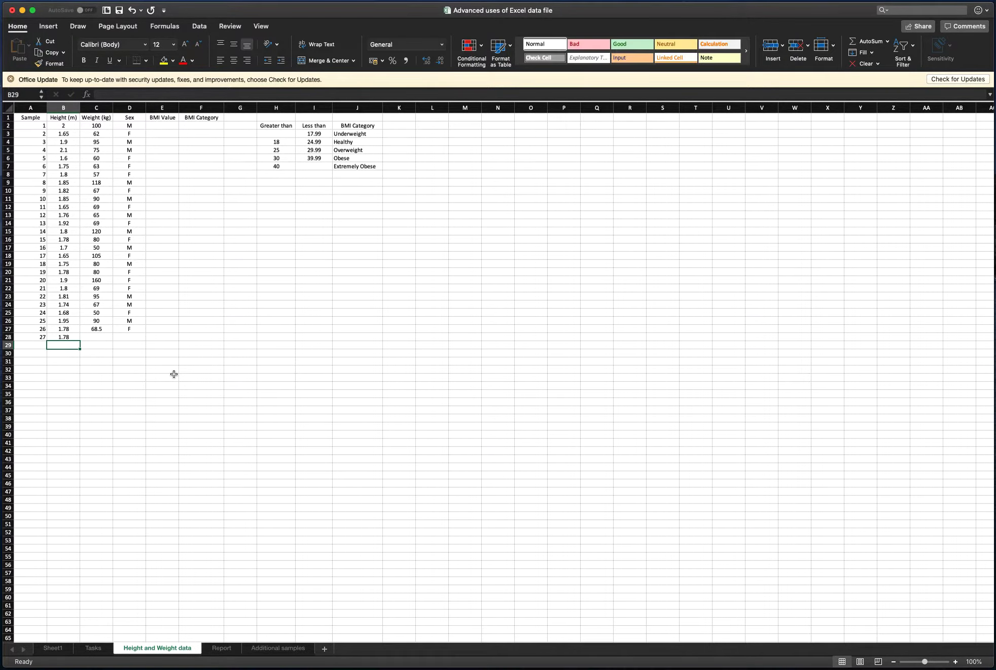
key("Down")
key("Down")
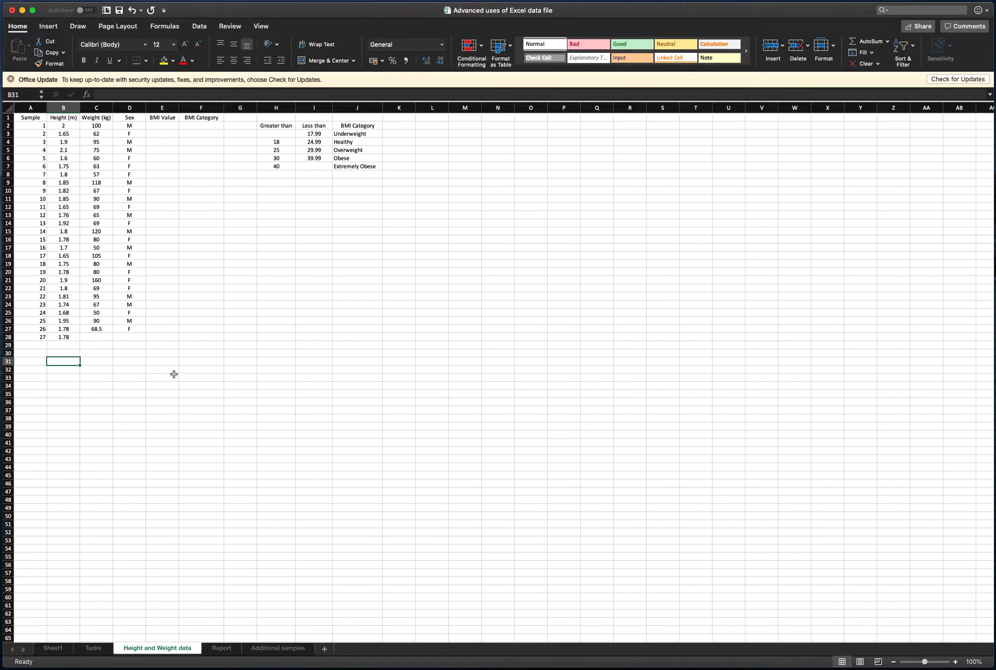
type("2.1")
key("Return")
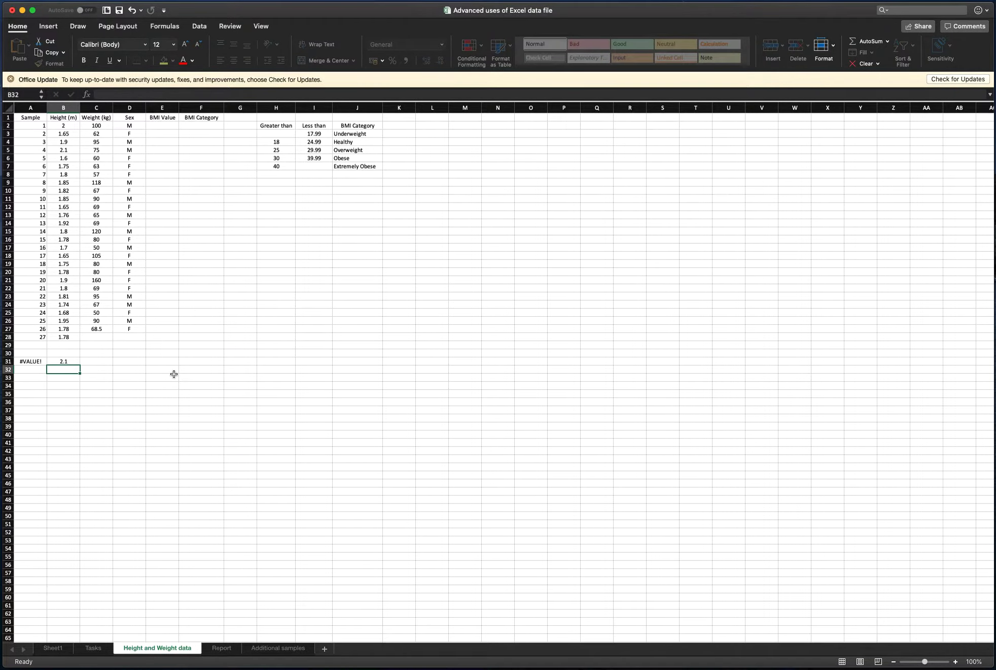
Examine the sample-number formulas in cells A28 to A31.
key("Up")
key("Left")
key("Up")
key("Up")
key("Up")
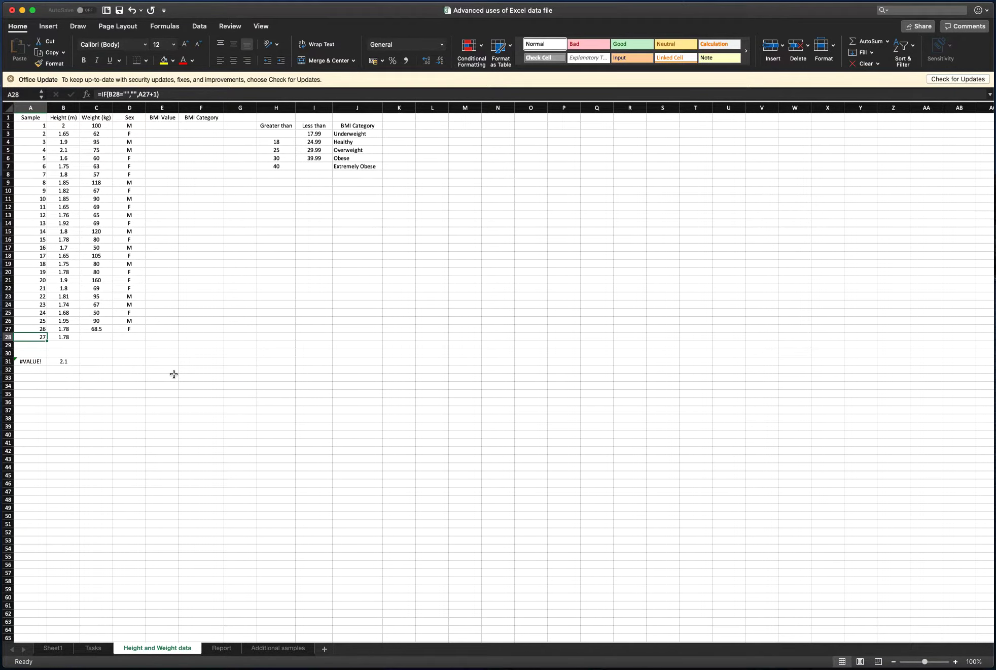
key("Down")
key("Down")
key("Down")
key("Up")
key("Up")
key("Up")
key("Down")
key("Down")
key("Down")
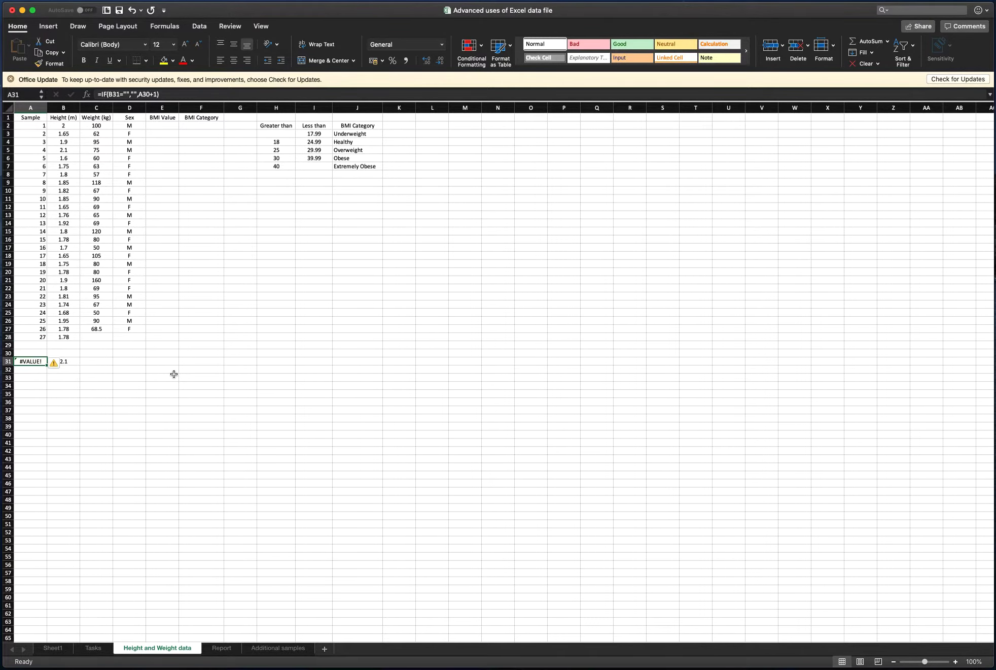
Delete the test heights from B31 and B28.
key("Right")
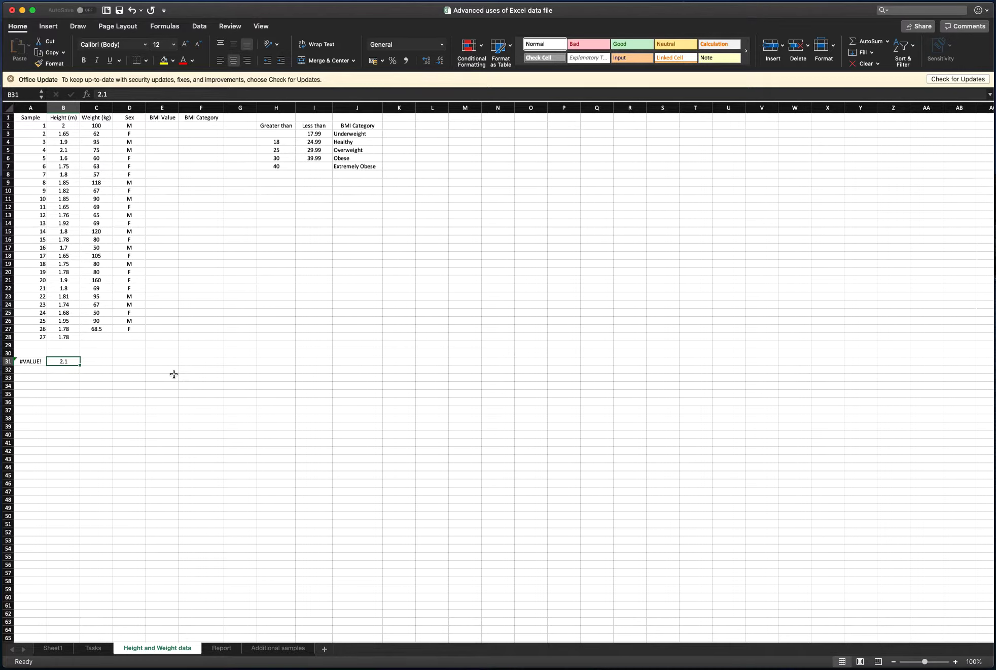
key("Delete")
key("Up")
key("Up")
key("Up")
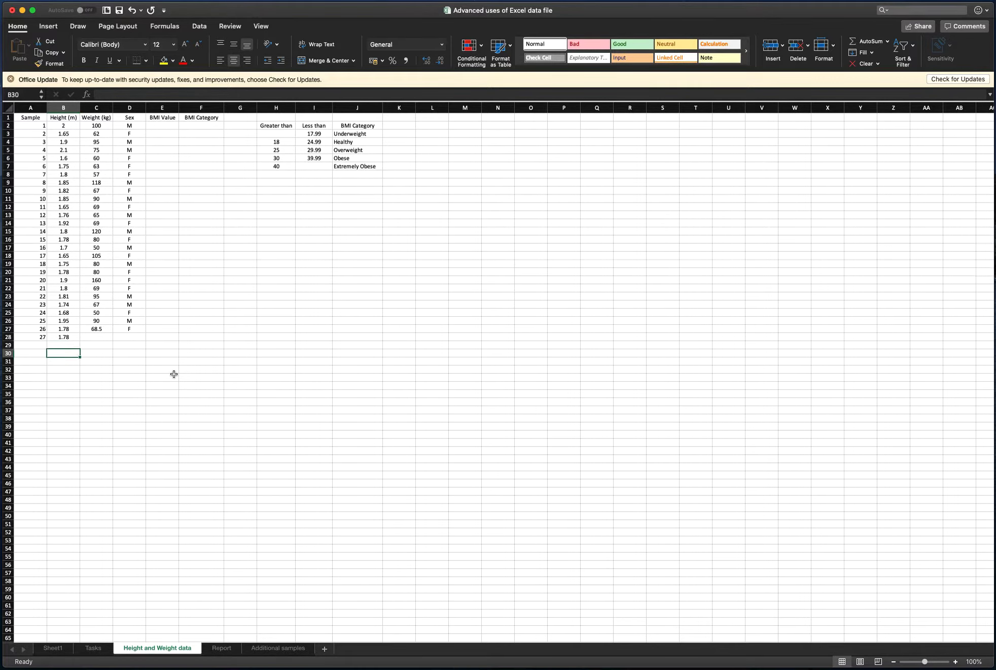
key("Delete")
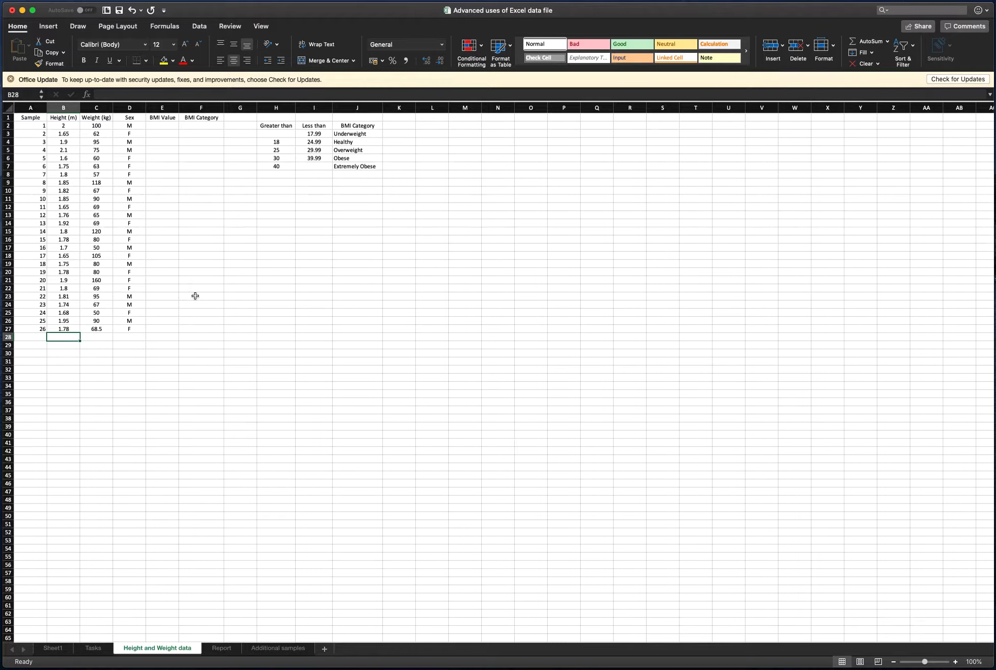
Read the introduction and the BMI value task on the Tasks sheet, and return to the Height and Weight data sheet.
left_click(154, 352)
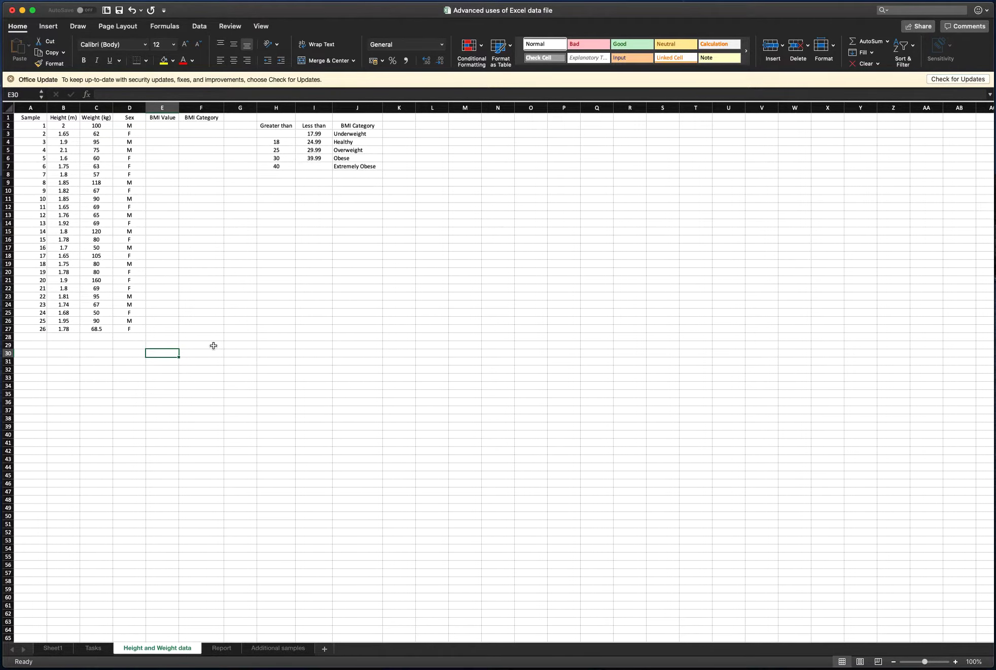
left_click(90, 648)
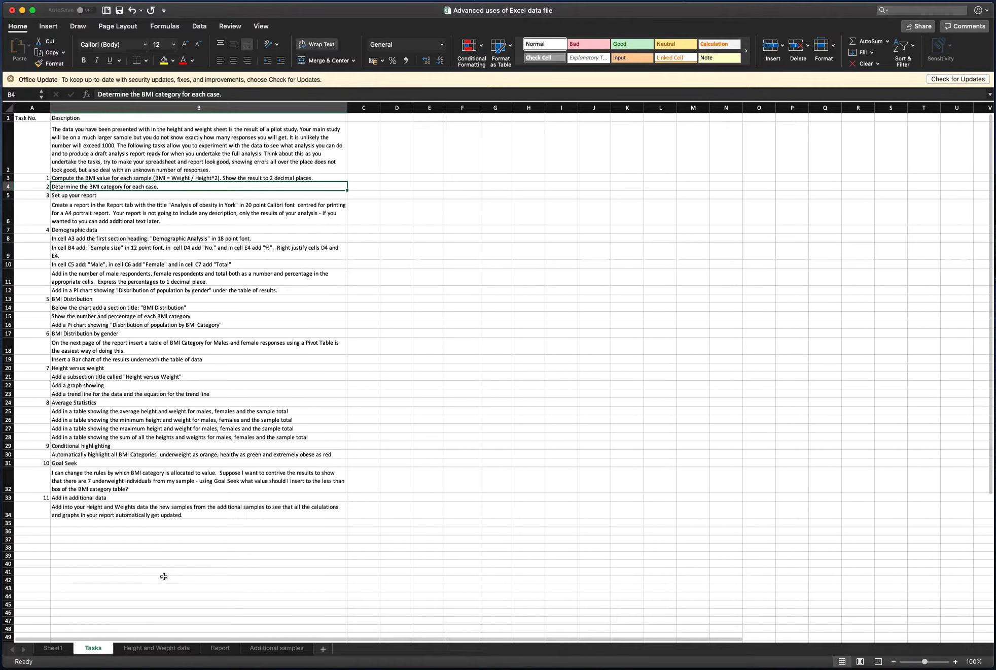
left_click(171, 162)
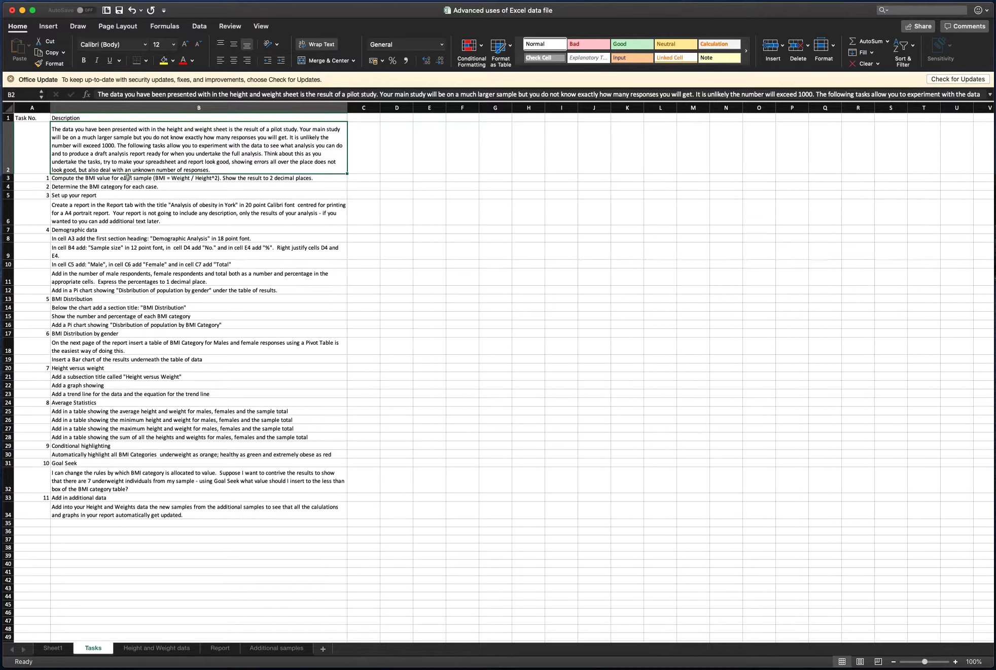
left_click(105, 179)
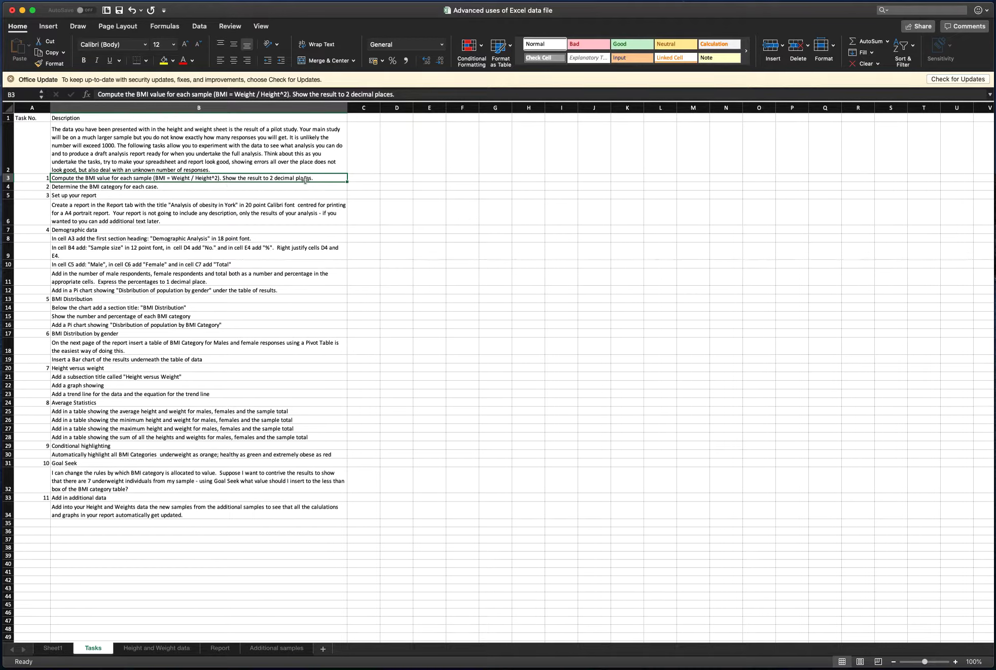
left_click(147, 650)
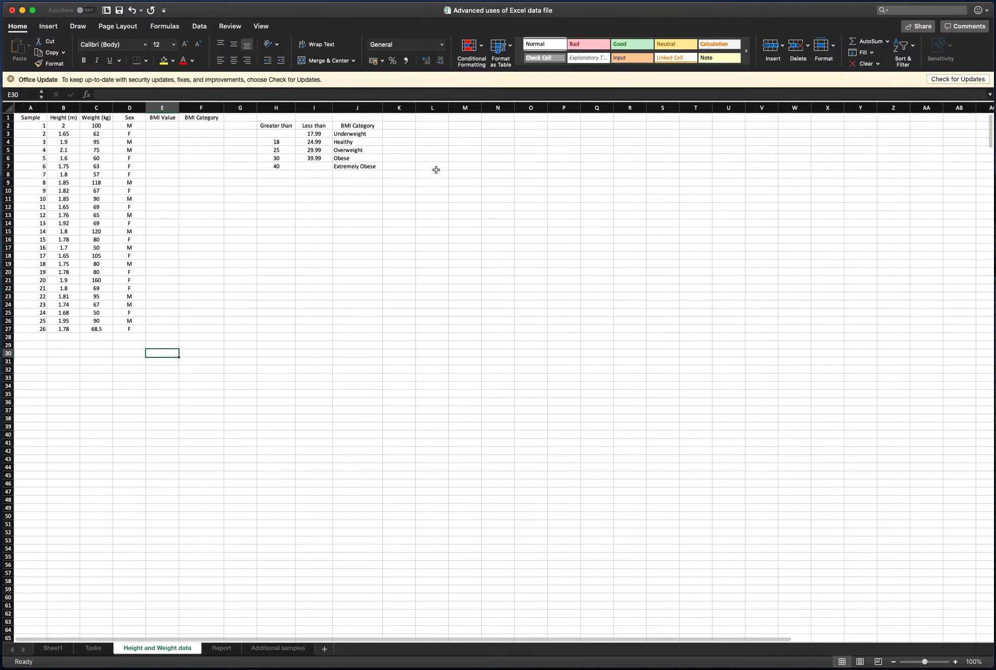
Enter the BMI formula =C2/B2^2 in cell E2 for the first sample.
left_click(162, 126)
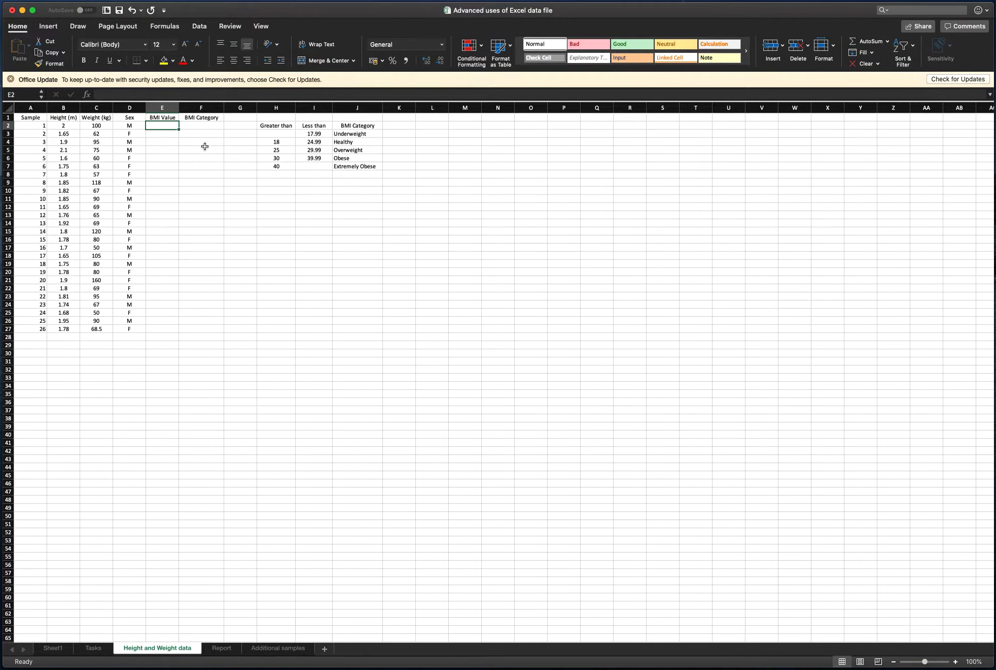
type("=")
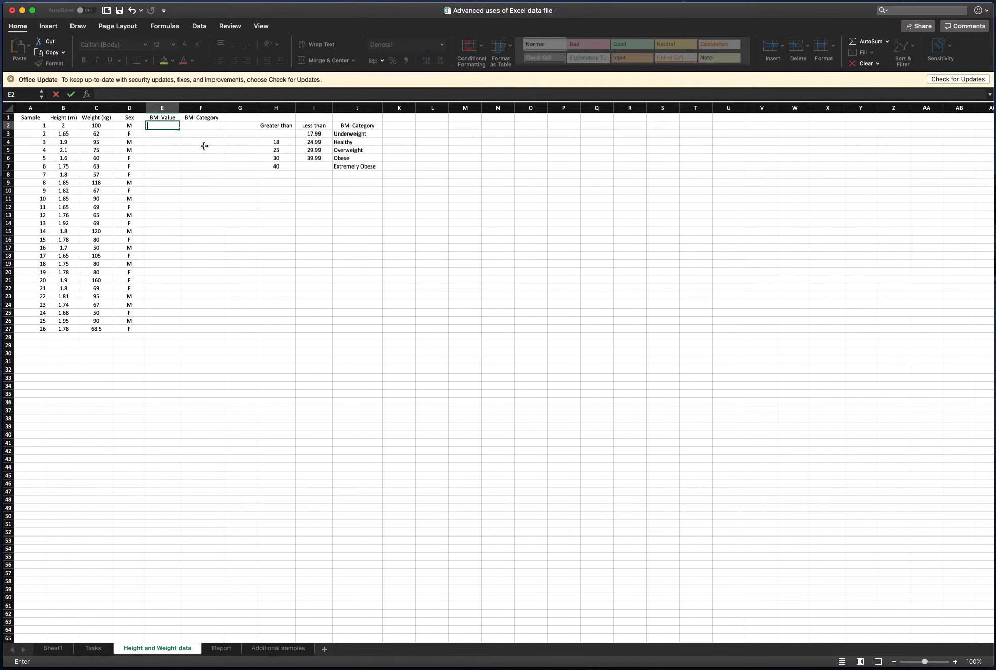
type("=")
left_click(93, 124)
type("/")
left_click(58, 125)
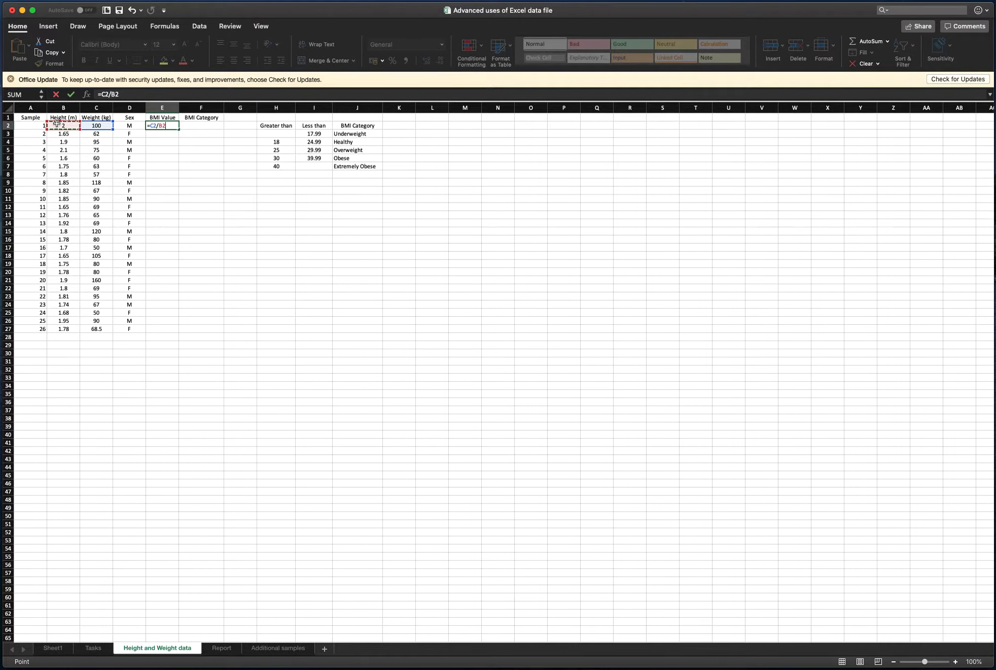
type("/")
left_click(57, 125)
left_click(136, 93)
key("BackSpace")
key("BackSpace")
type("^")
key("Return")
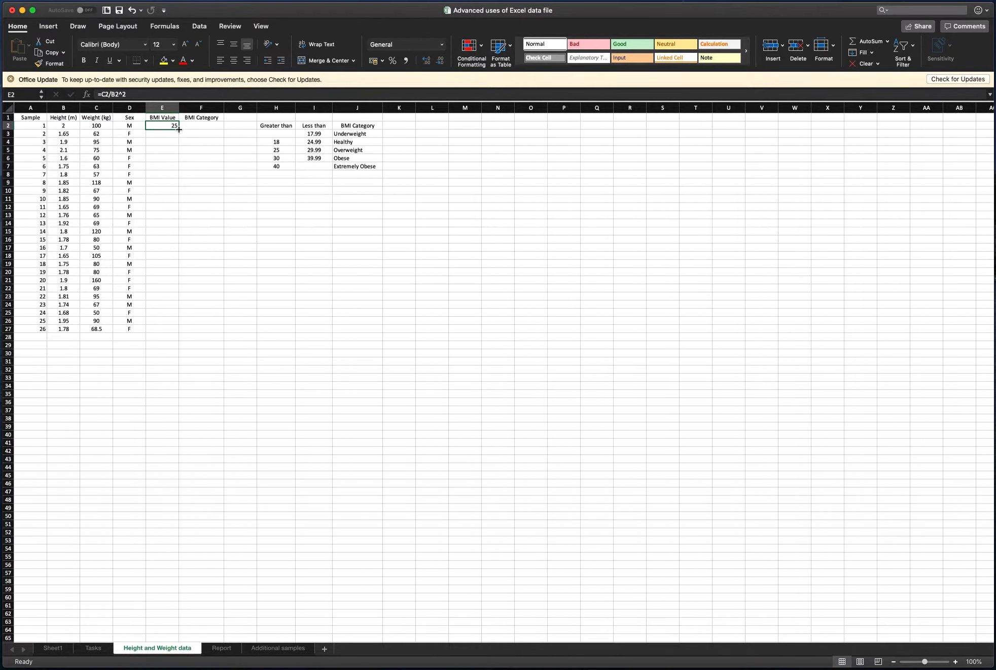
Copy the BMI formula from E2 down to E31 and inspect its reference in the empty row 28.
left_click_drag(178, 129, 165, 361)
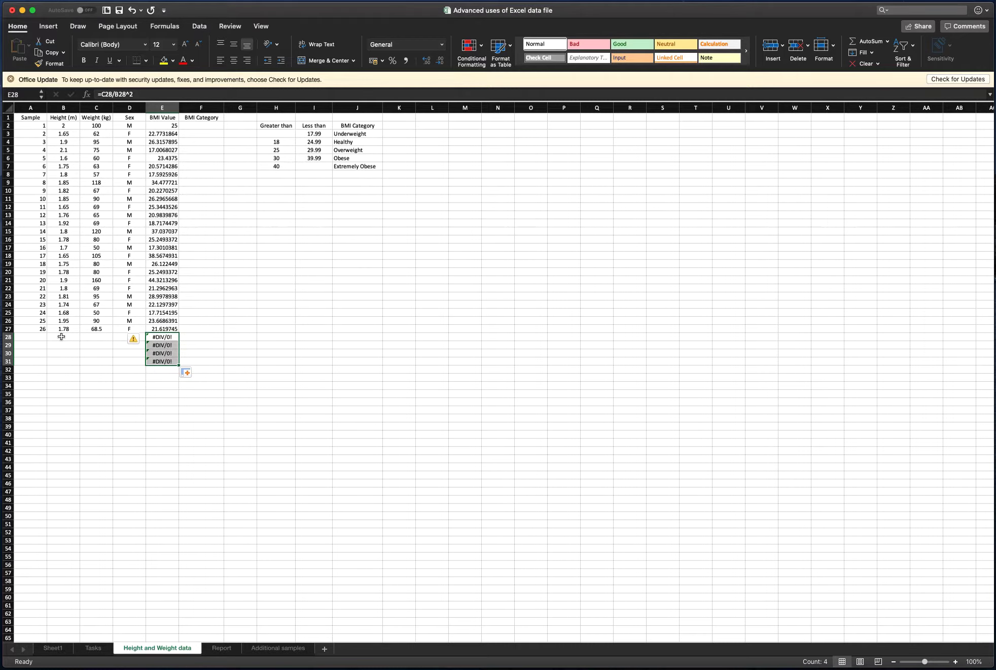
left_click(62, 339)
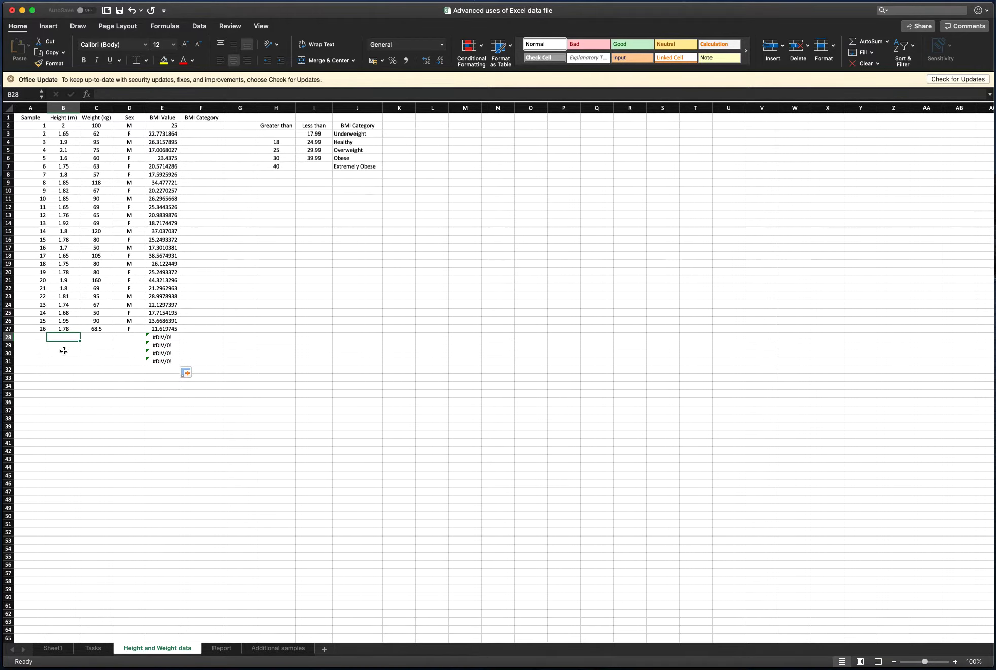
left_click(169, 338)
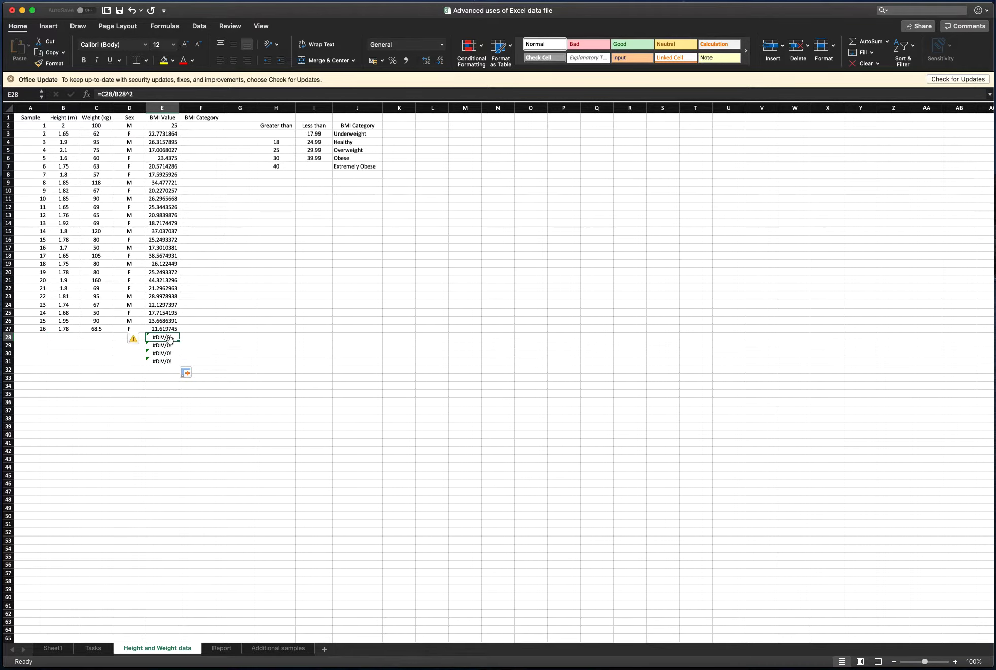
Change the E2 formula to =IF(B2="","",C2/B2^2) and copy it down to E31.
left_click(168, 126)
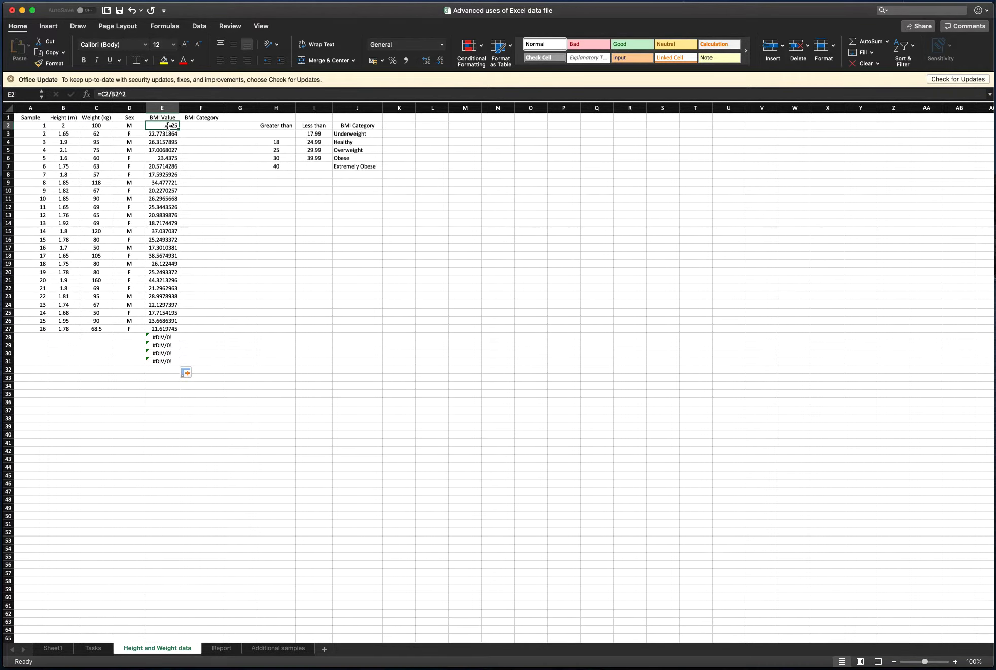
double_click(104, 94)
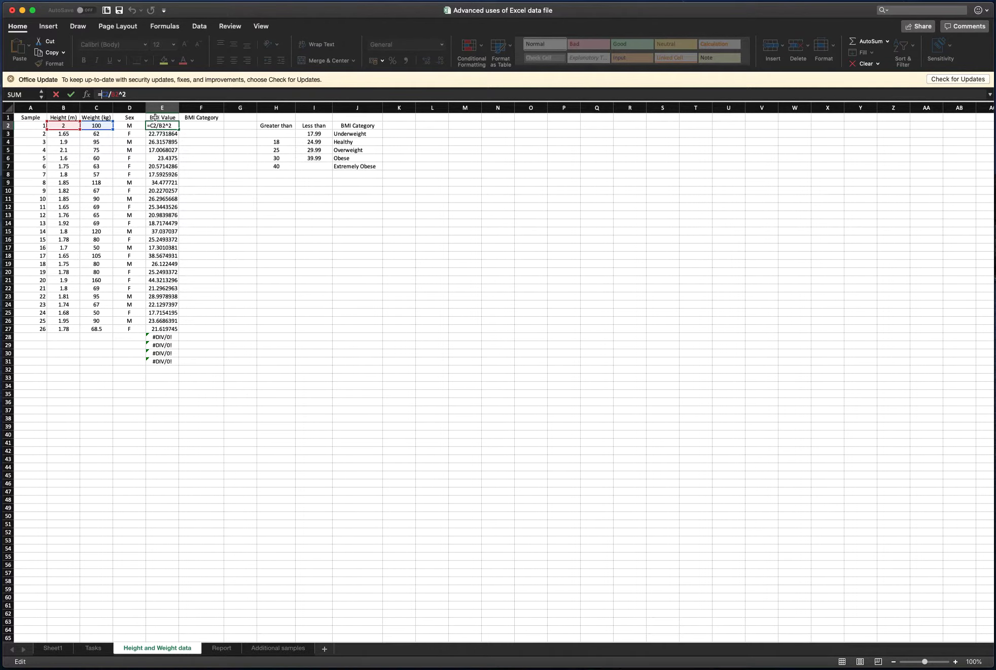
type("if(")
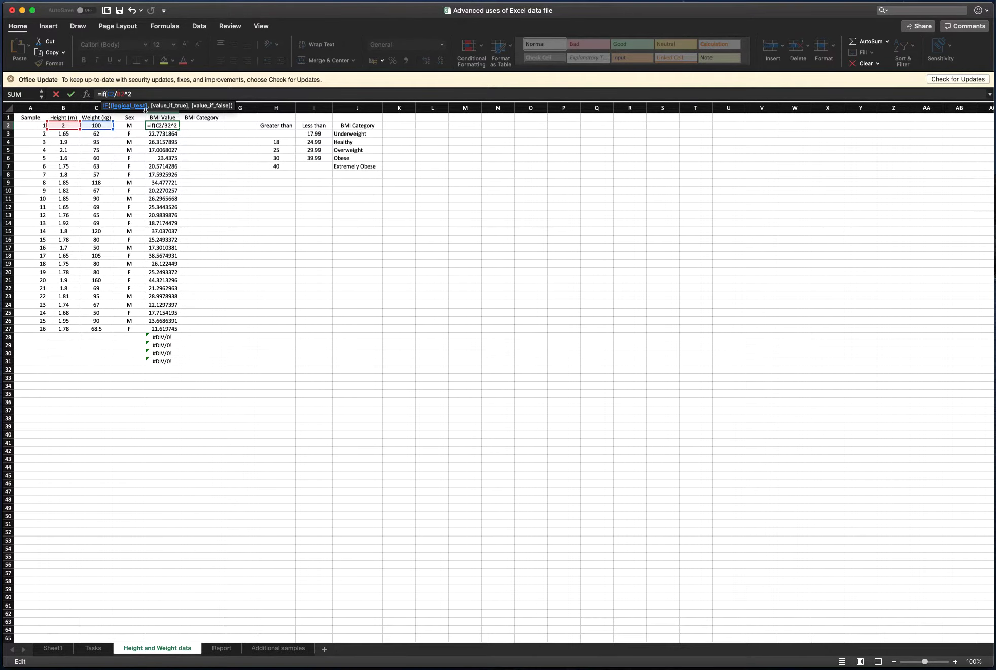
left_click(61, 127)
type("=\"\",\"\",C2/B2^2")
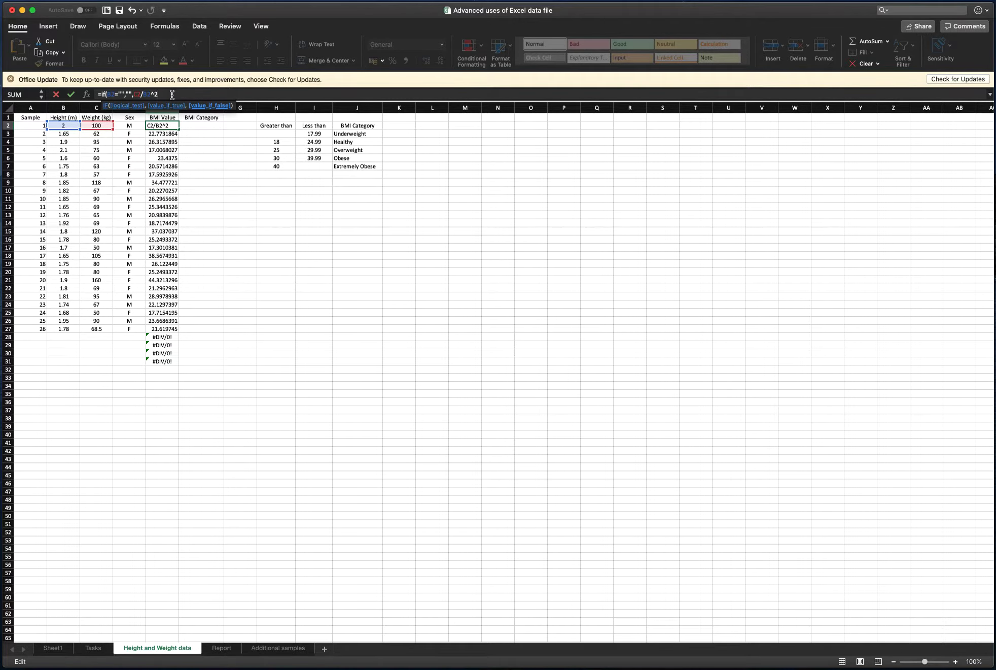
type(")")
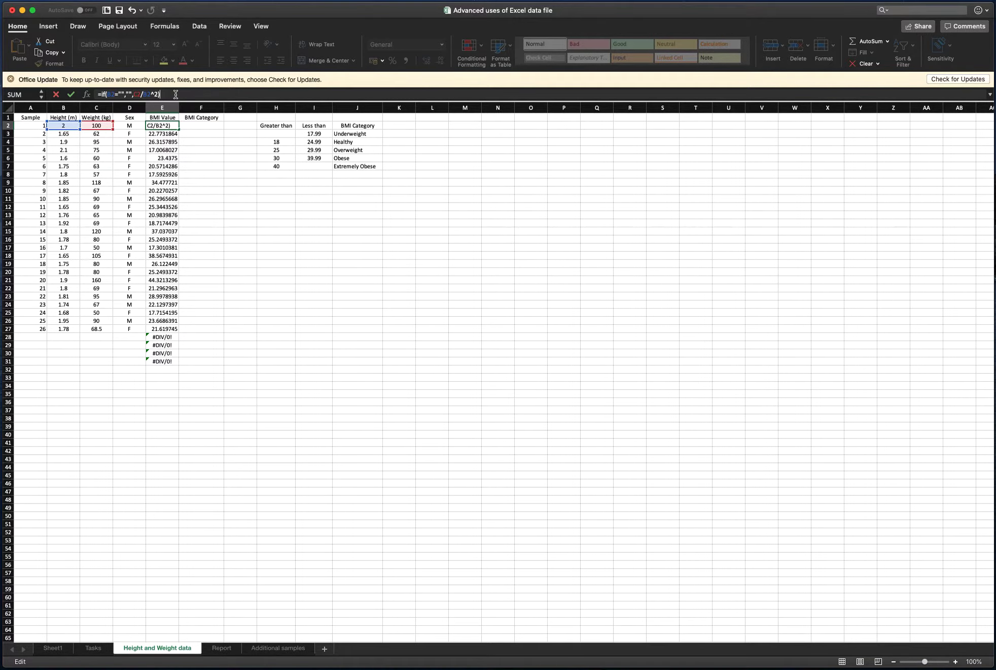
key("Return")
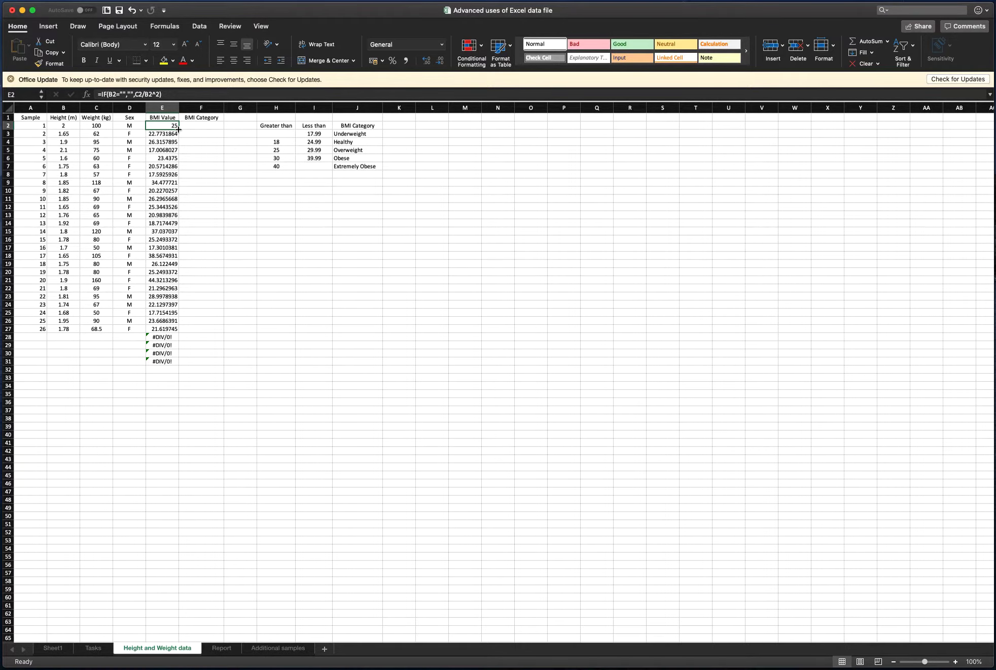
left_click_drag(178, 129, 169, 358)
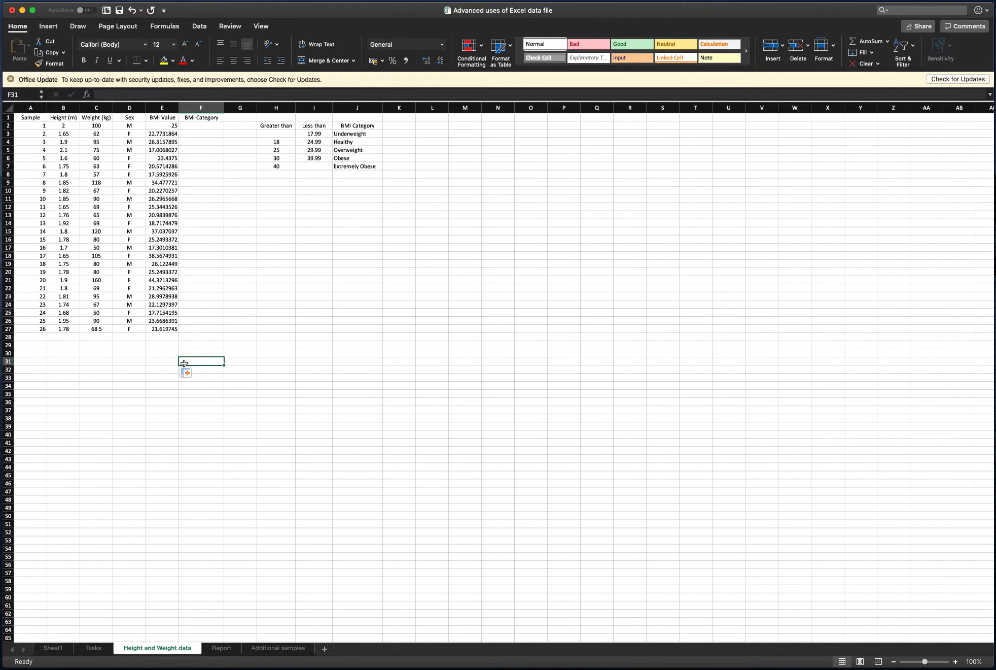
left_click(180, 361)
Format the whole BMI Value column E as Number with 2 decimal places.
left_click(164, 109)
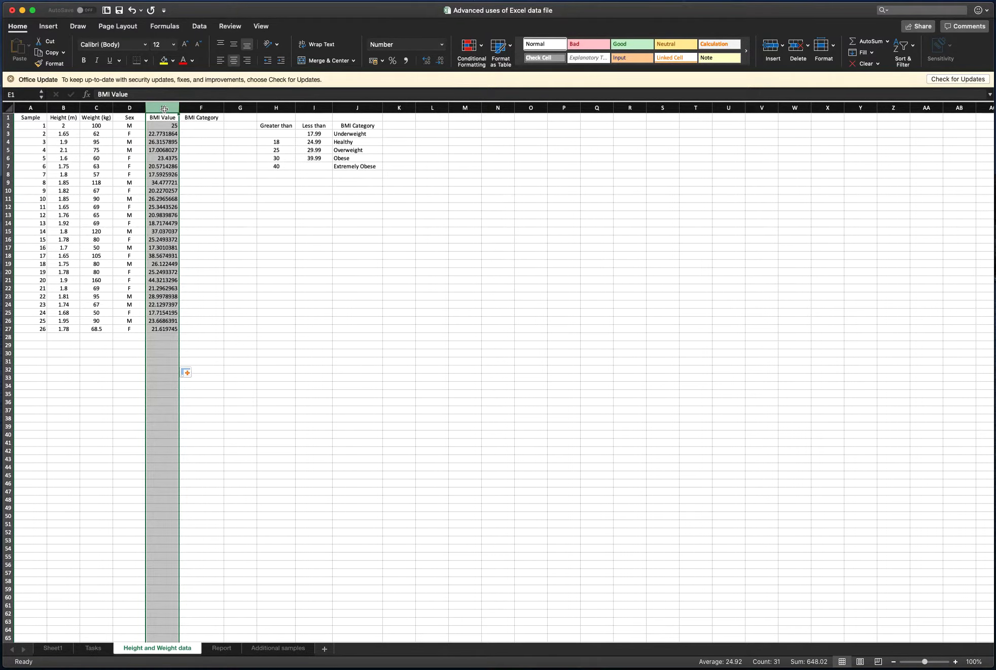
right_click(161, 193)
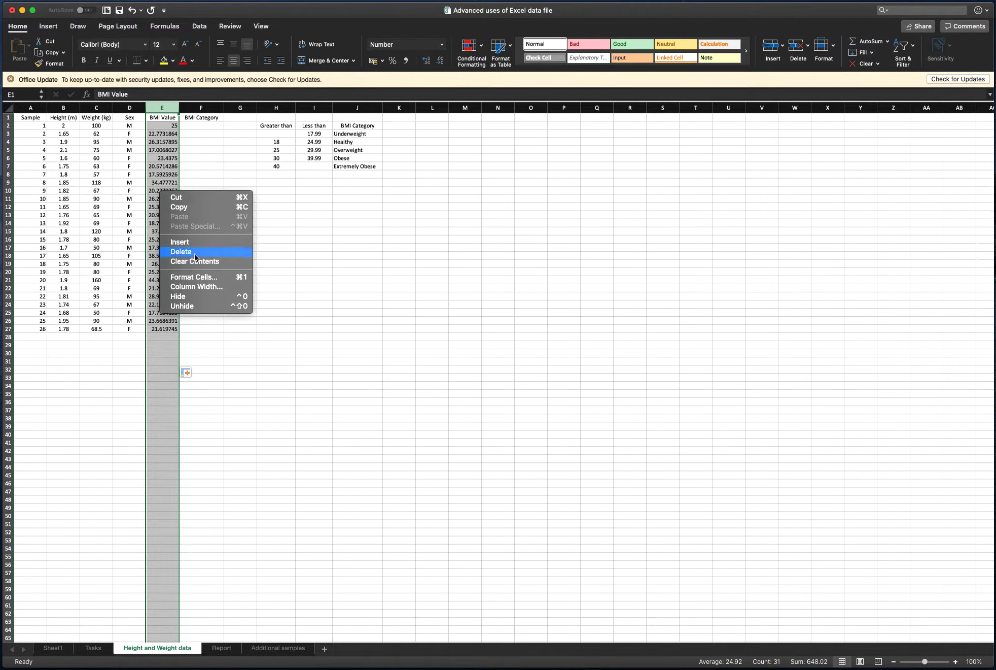
left_click(195, 277)
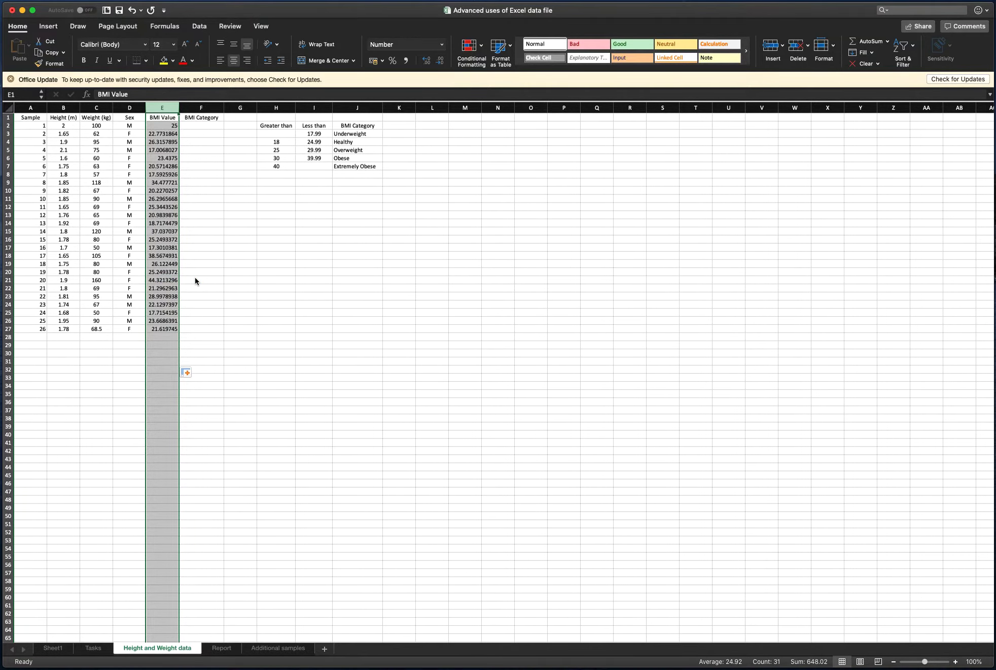
left_click(75, 187)
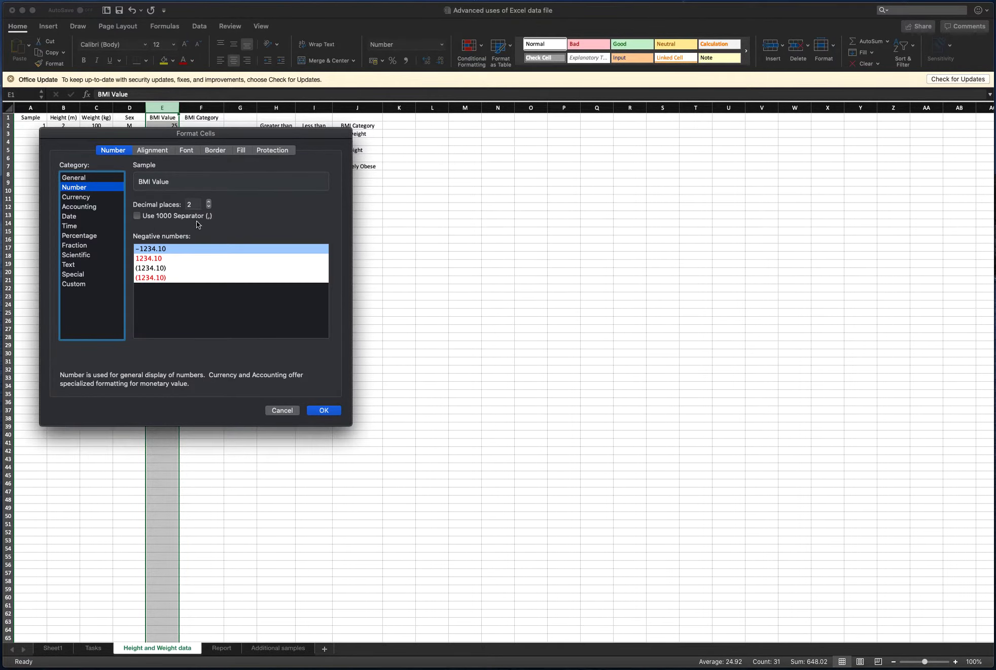
left_click(326, 412)
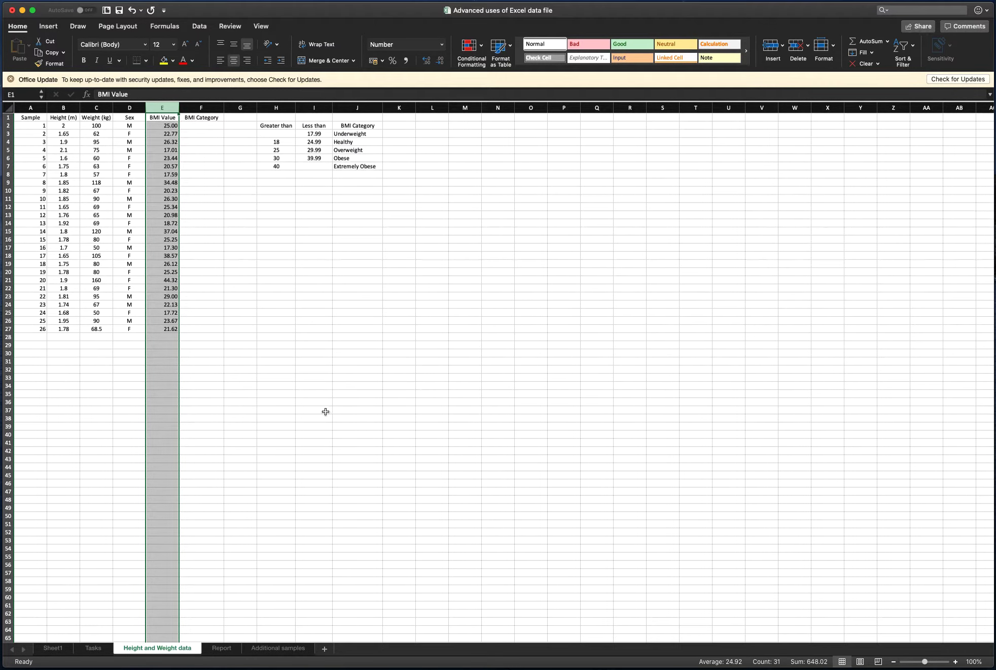
left_click(165, 233)
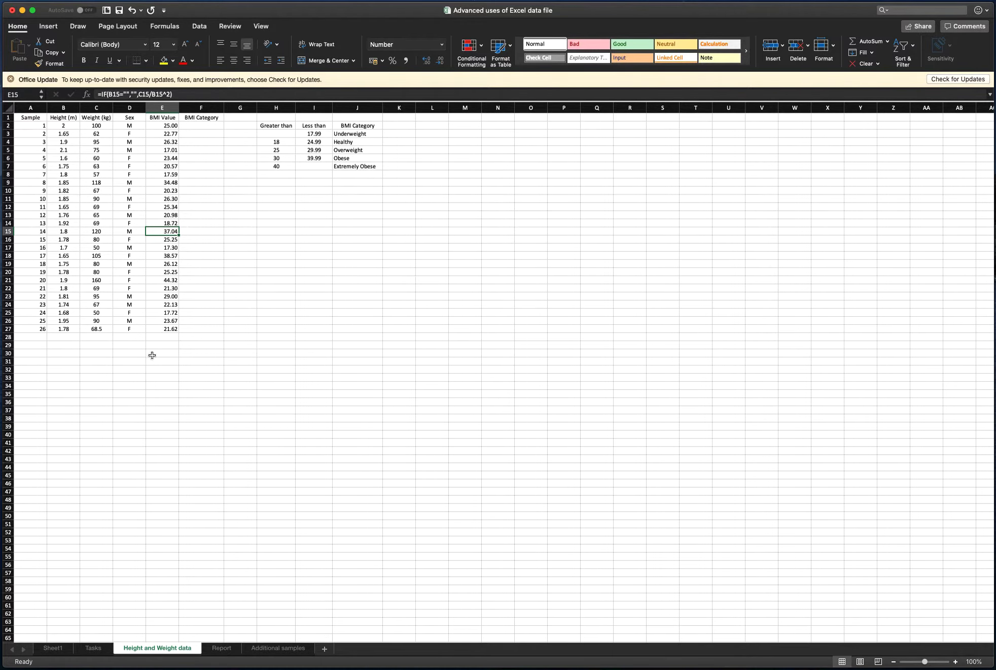
Test the BMI formula with a height of 1.78 in B28 and a weight of 90 in C28.
left_click(76, 346)
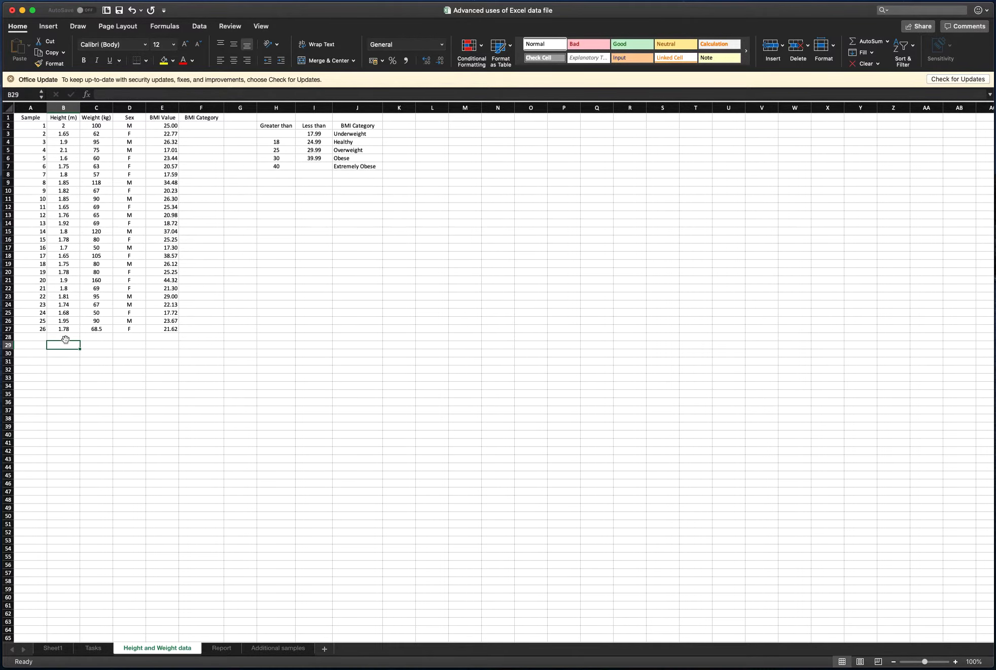
left_click(65, 338)
type("1")
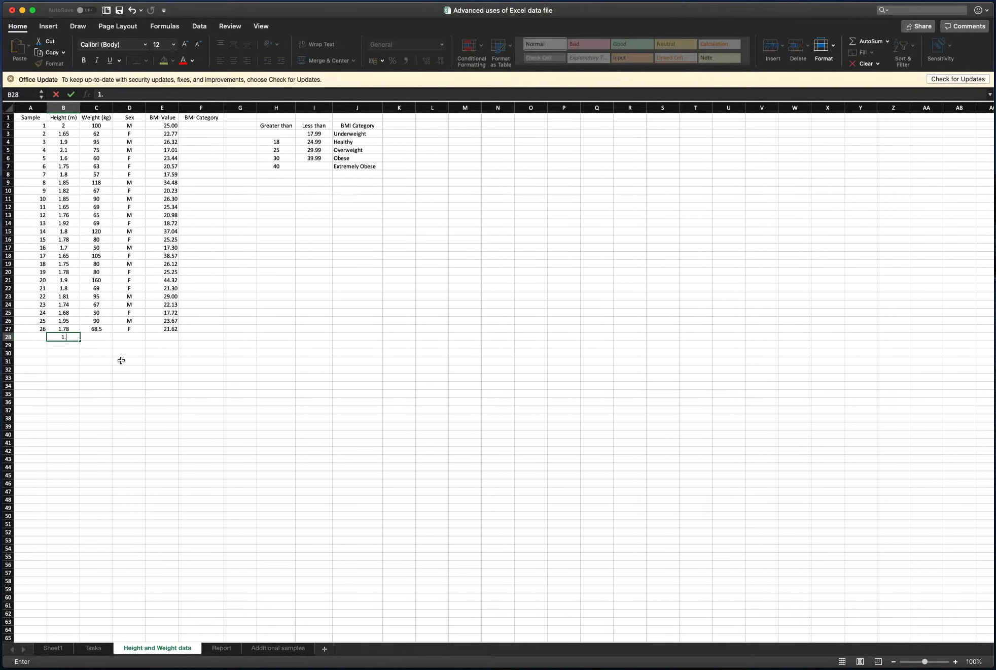
type(".78")
key("Tab")
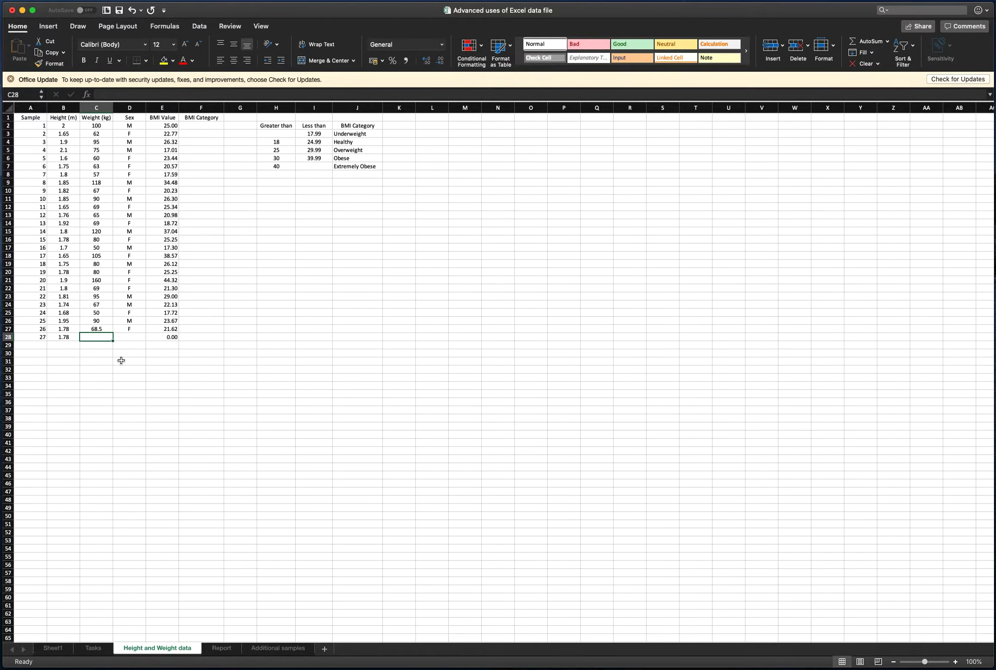
type("90")
key("Return")
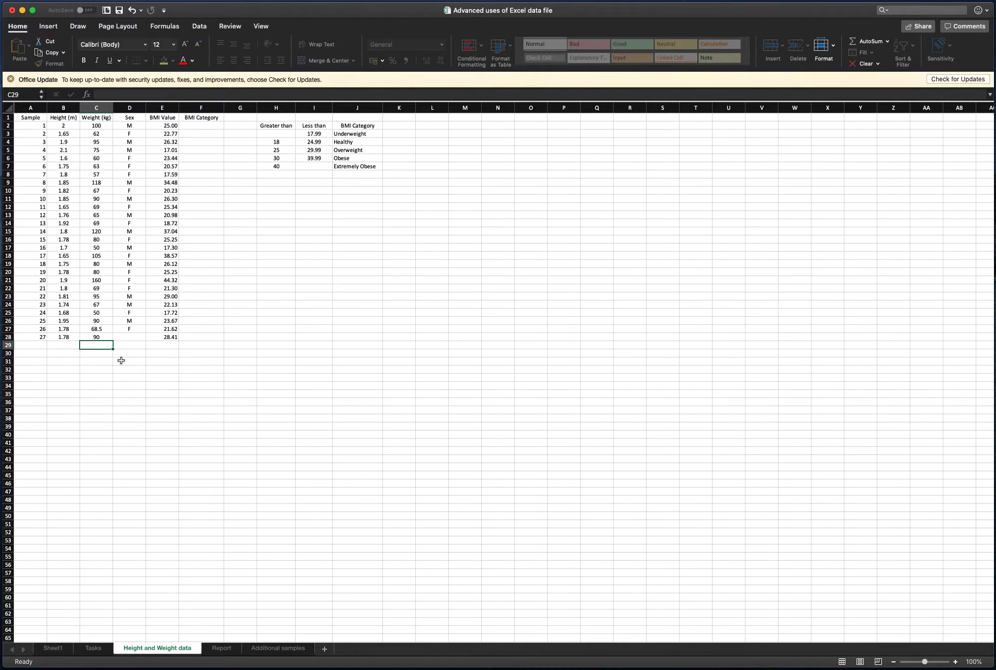
Delete the test height and weight from B28 and C28.
key("Left")
key("Up")
key("Left")
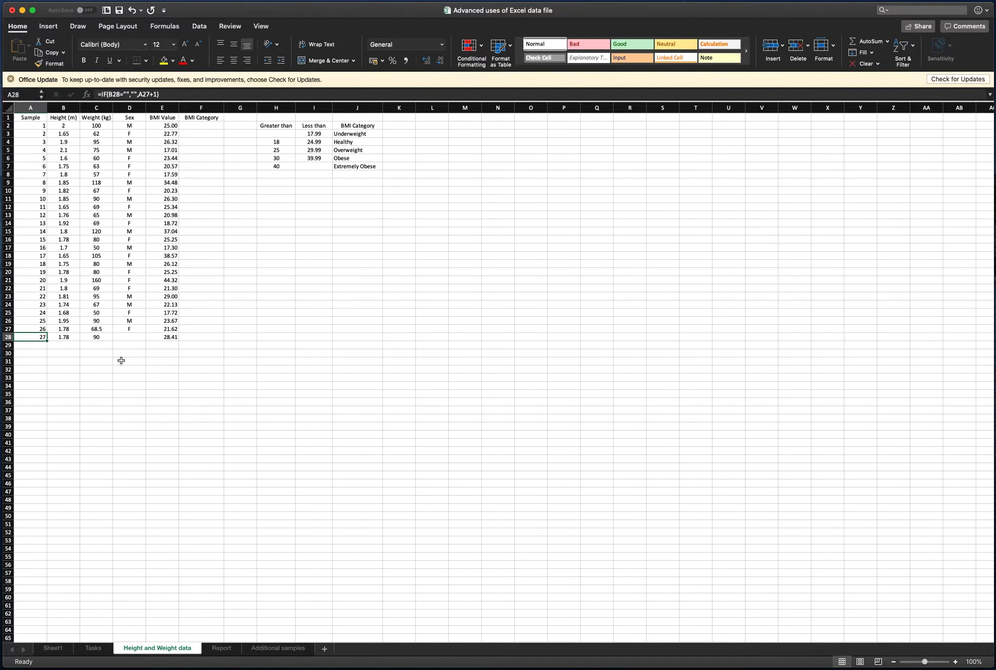
key("Right")
key("Right")
key("Right")
key("Right")
key("Left")
key("Left")
key("Left")
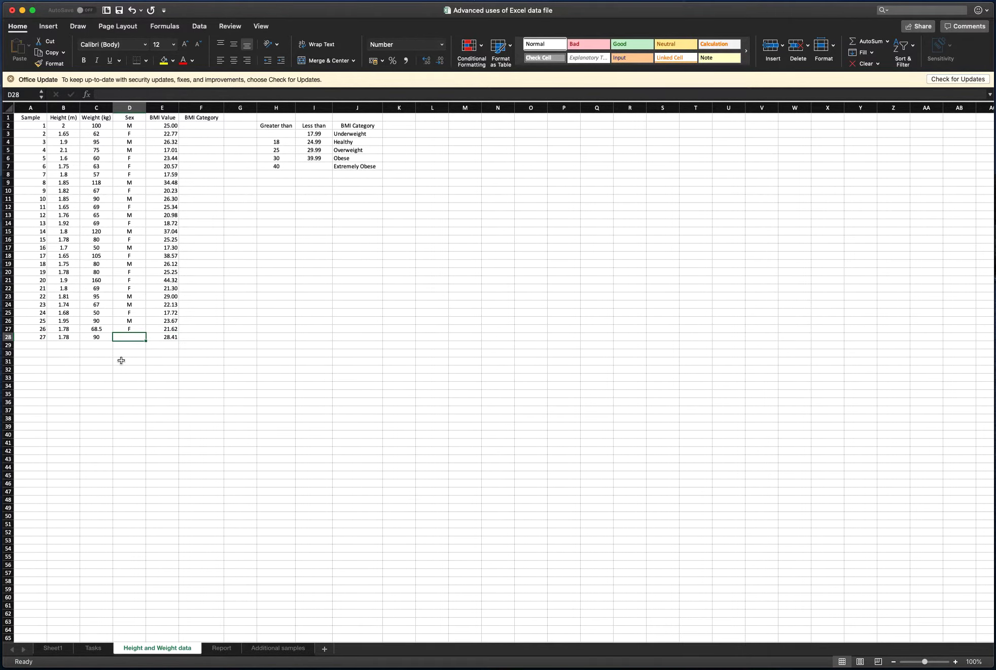
key("Delete")
key("Right")
key("Delete")
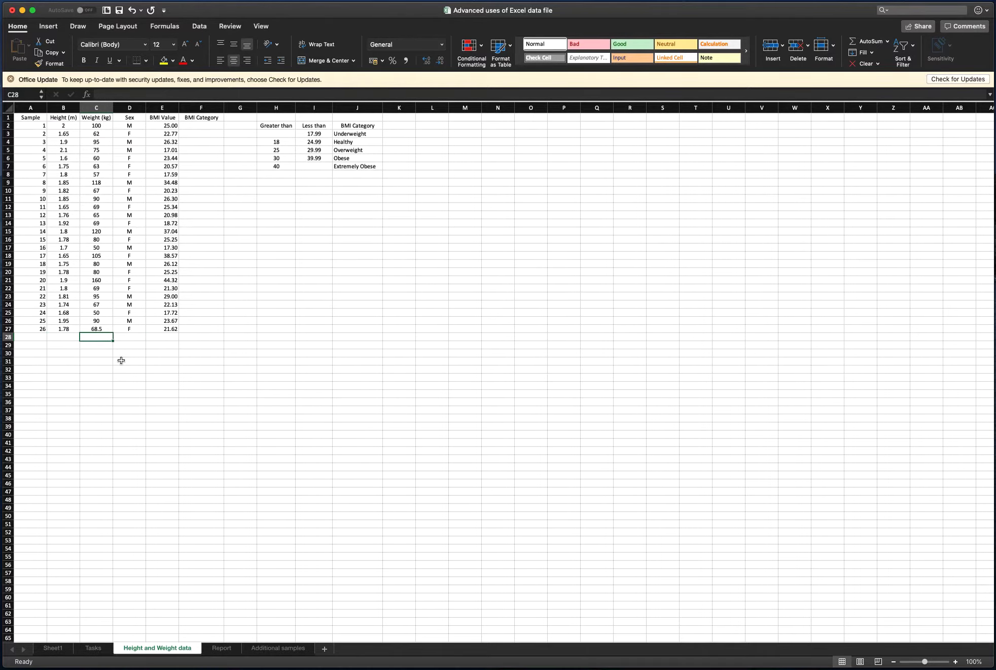
key("Right")
key("Right")
key("Right")
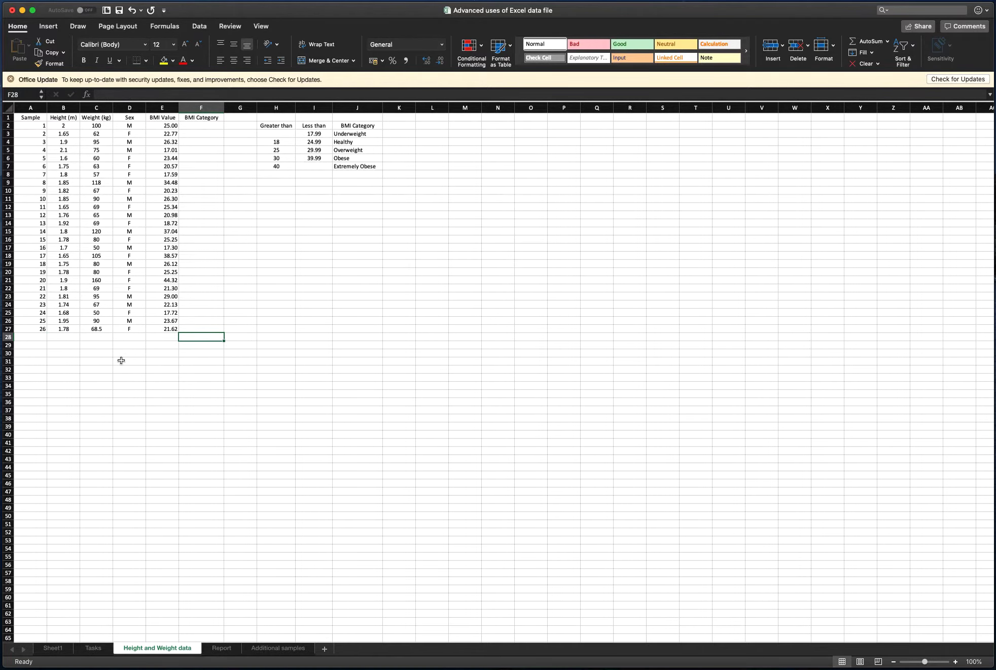
Read the BMI category task on the Tasks sheet, and examine the category limits in H2:J7 of the Height and Weight data sheet.
left_click(95, 651)
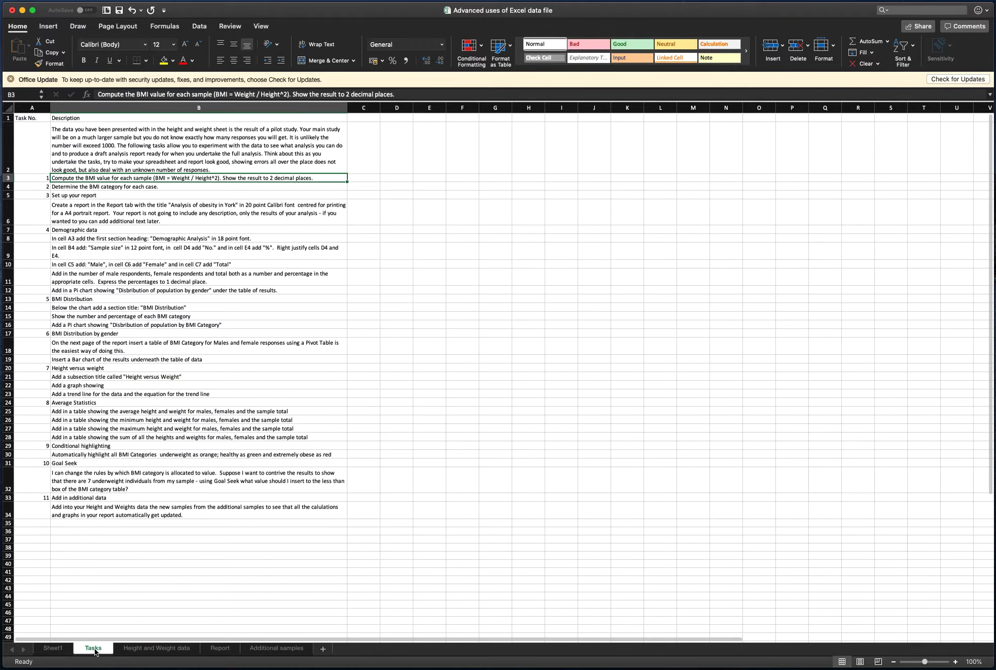
left_click(144, 188)
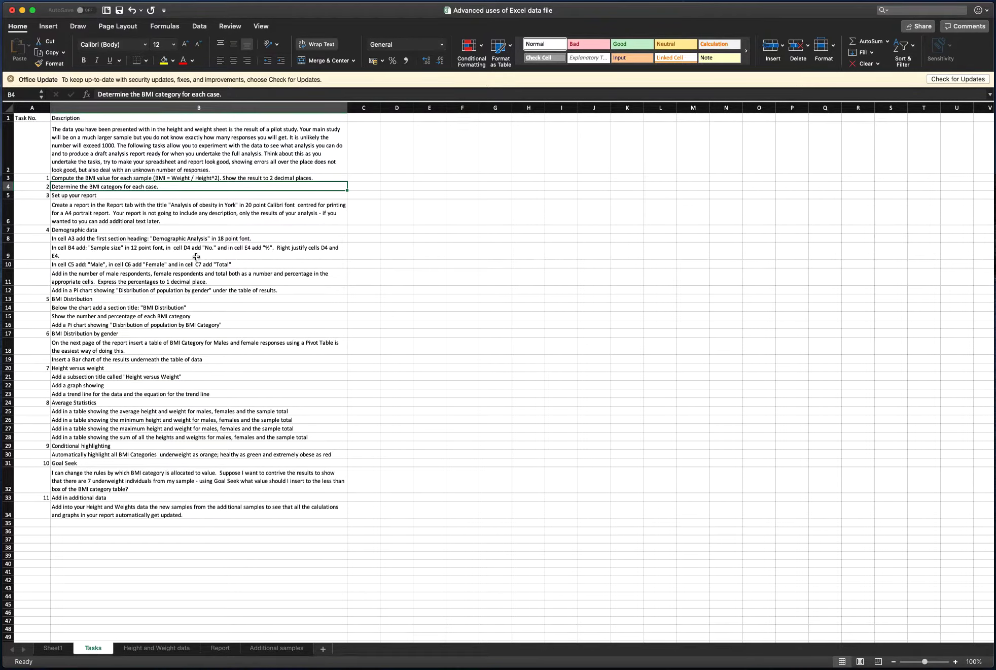
left_click(157, 649)
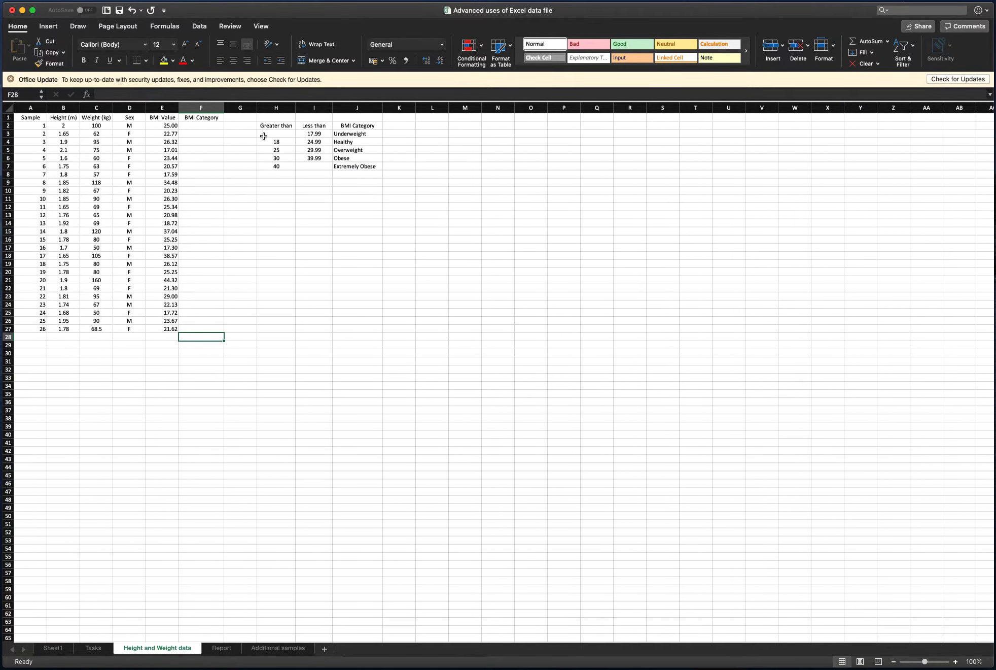
left_click_drag(268, 126, 362, 164)
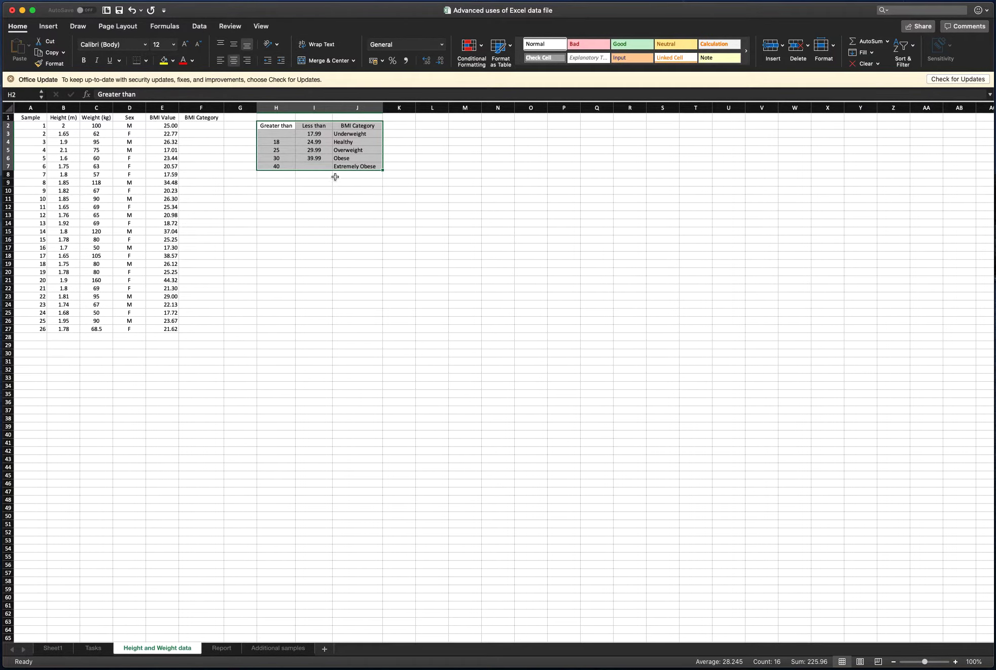
left_click(317, 159)
left_click(323, 135)
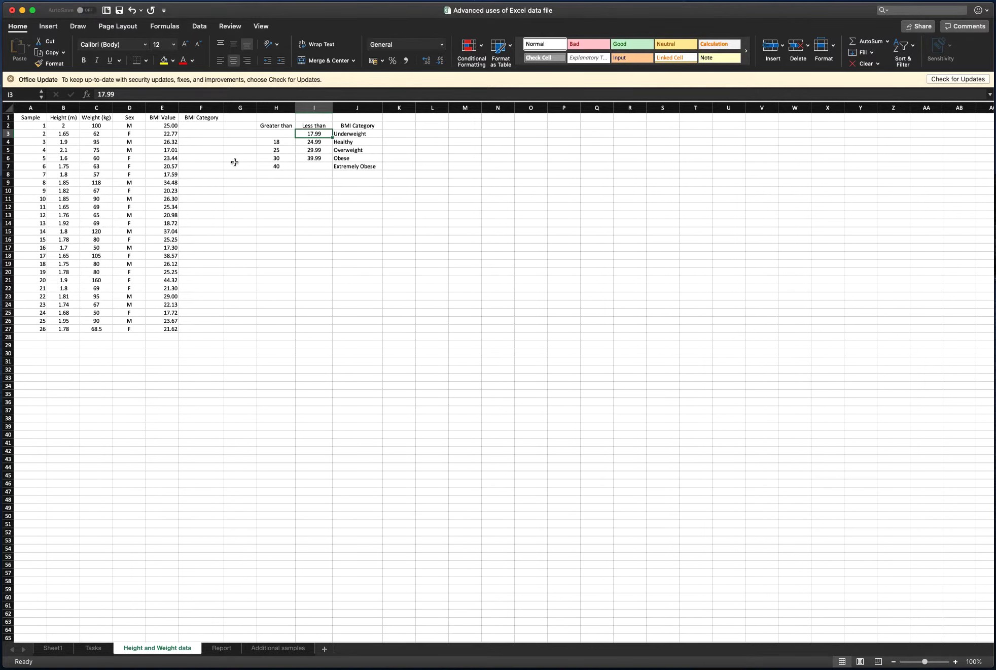
Start a nested IF formula in F2 that returns the Underweight label in J3 when E2<I3.
left_click(196, 125)
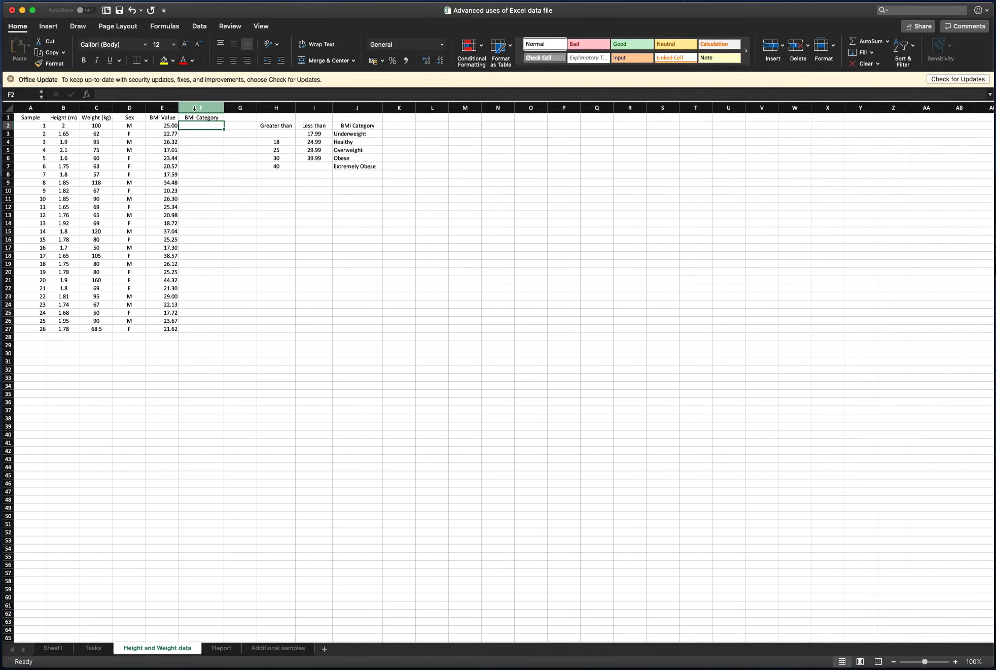
left_click(173, 92)
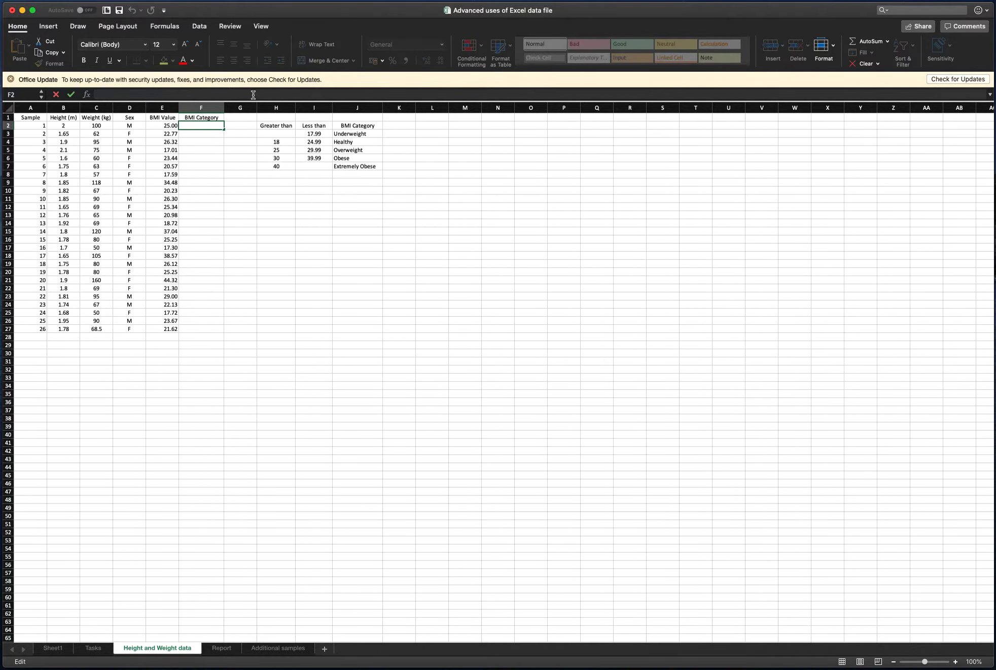
type("=if(")
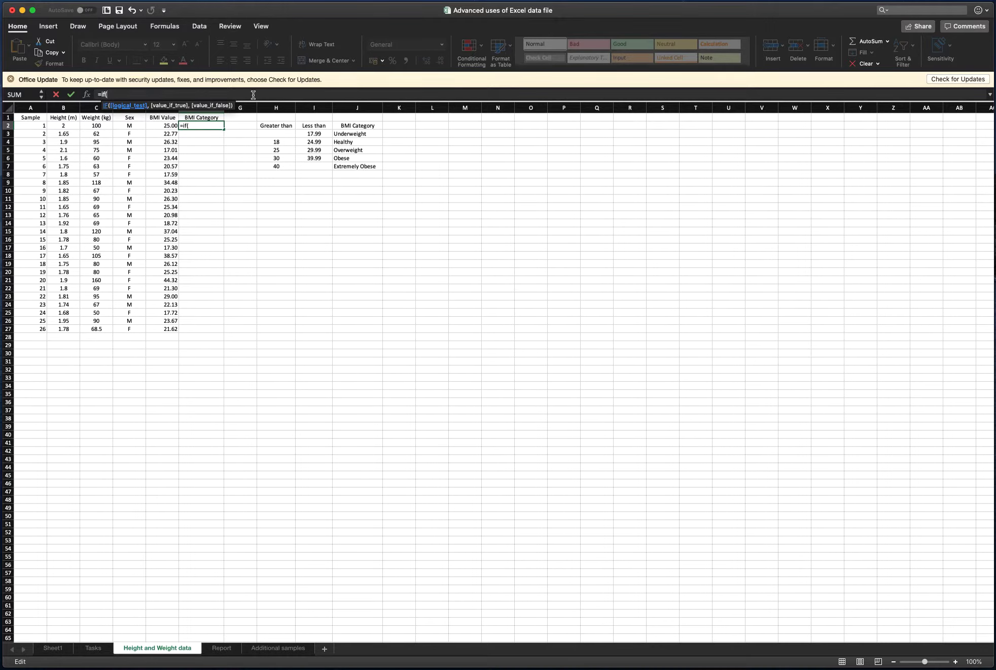
left_click(158, 125)
type("<")
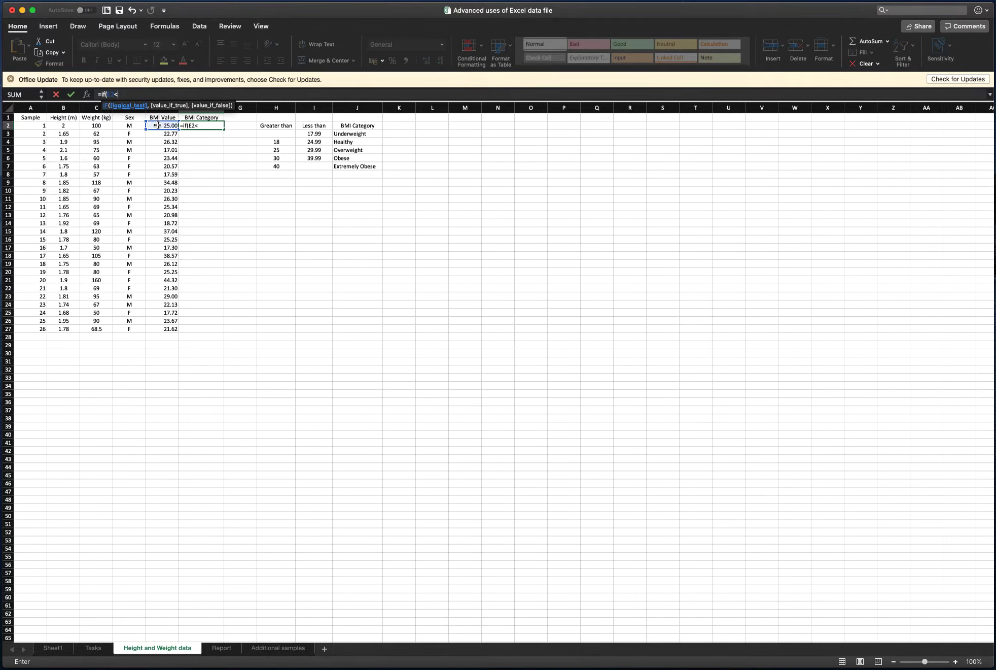
left_click(317, 133)
type(",")
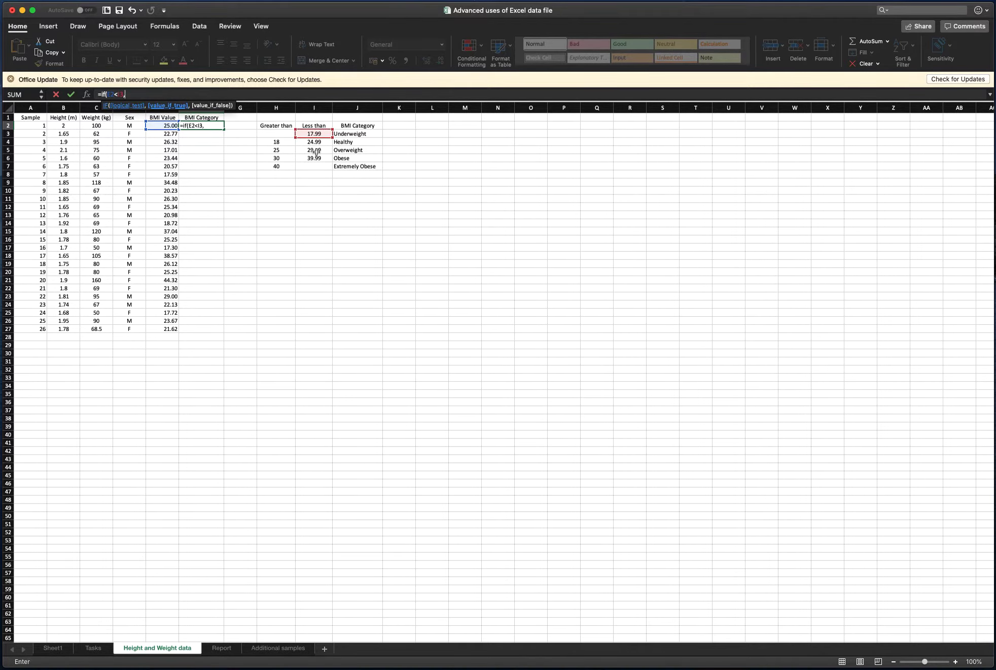
left_click(360, 134)
type(",")
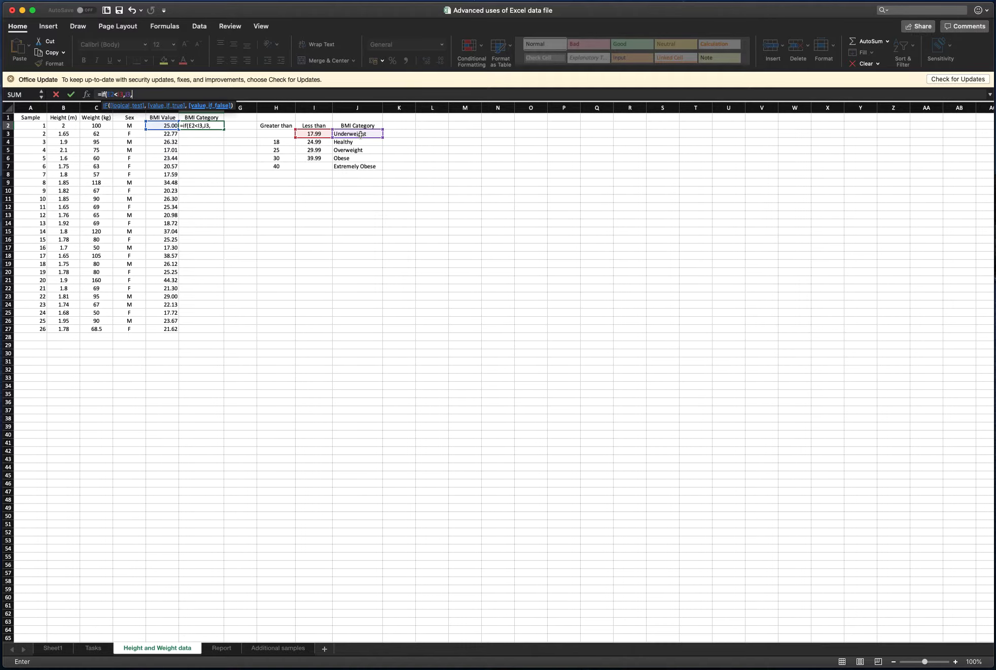
Nest a second IF in the F2 formula that returns the Healthy label in J4 when E2<I4.
type("if(")
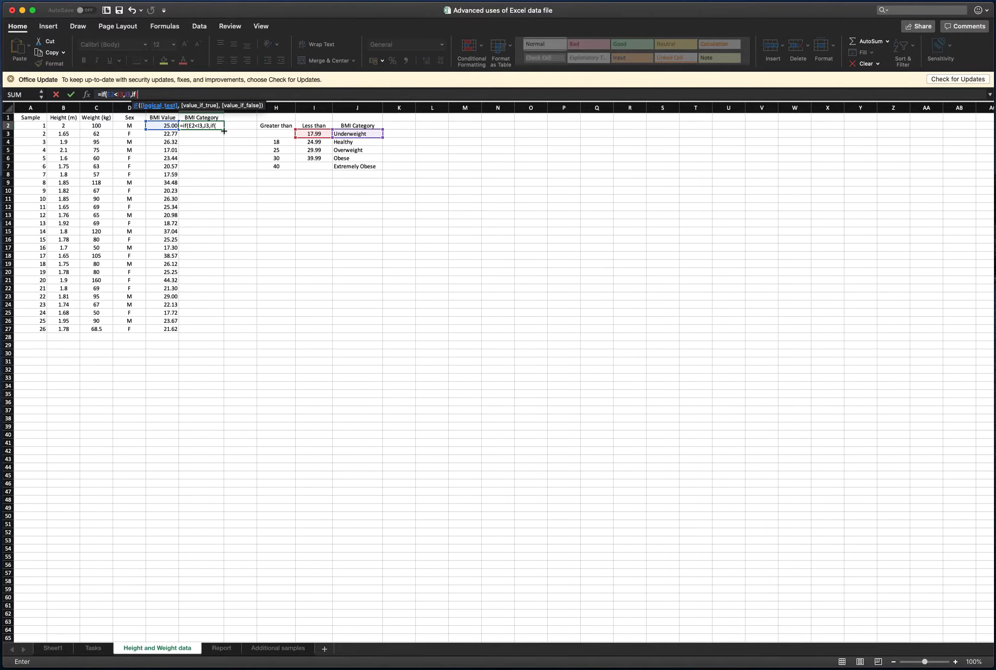
left_click(159, 126)
type("<")
left_click(314, 143)
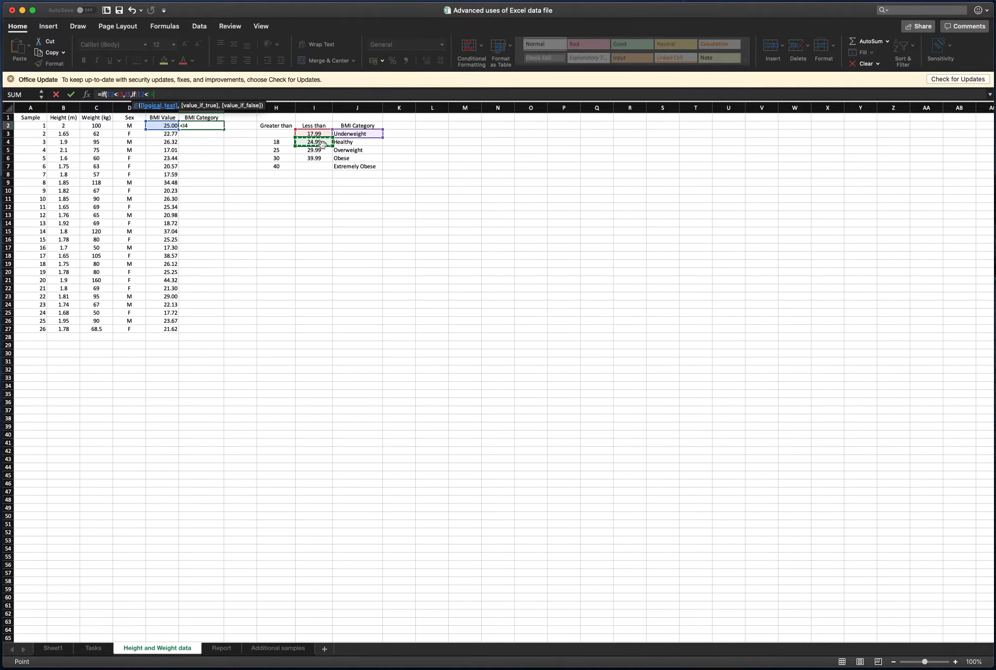
type(",")
left_click(353, 142)
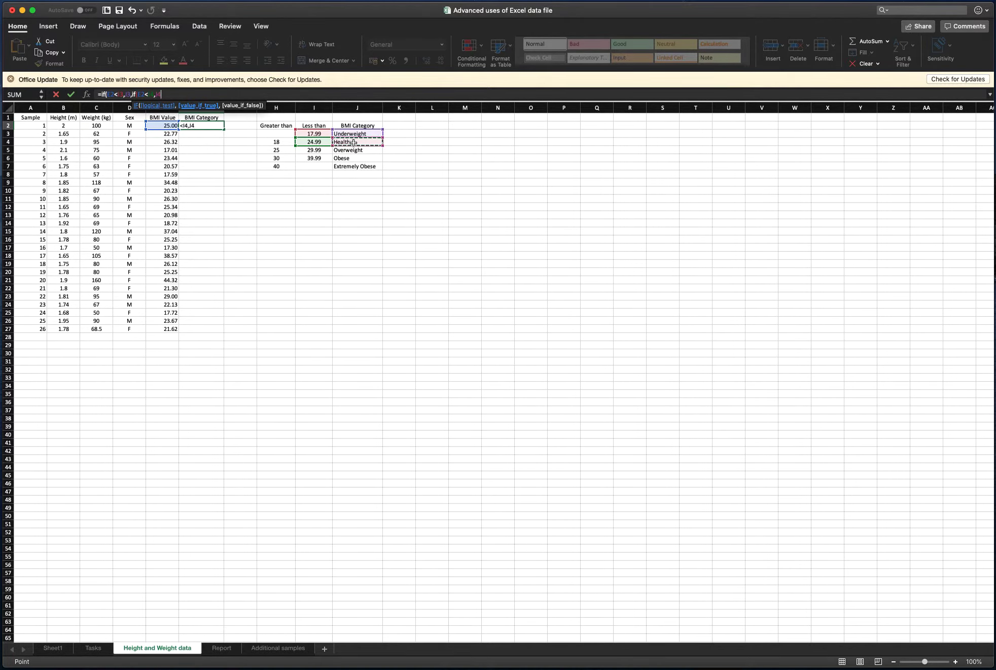
Nest a third IF in the F2 formula that returns the Overweight label in J5 when E2<I5.
type(",if(")
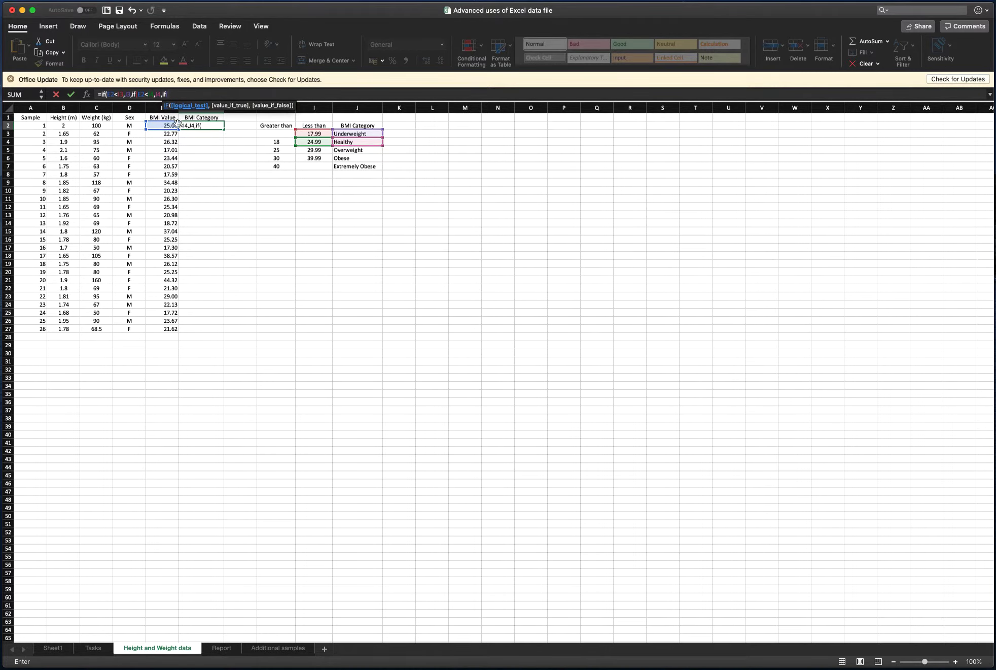
left_click(166, 126)
type("<")
left_click(324, 151)
type(",")
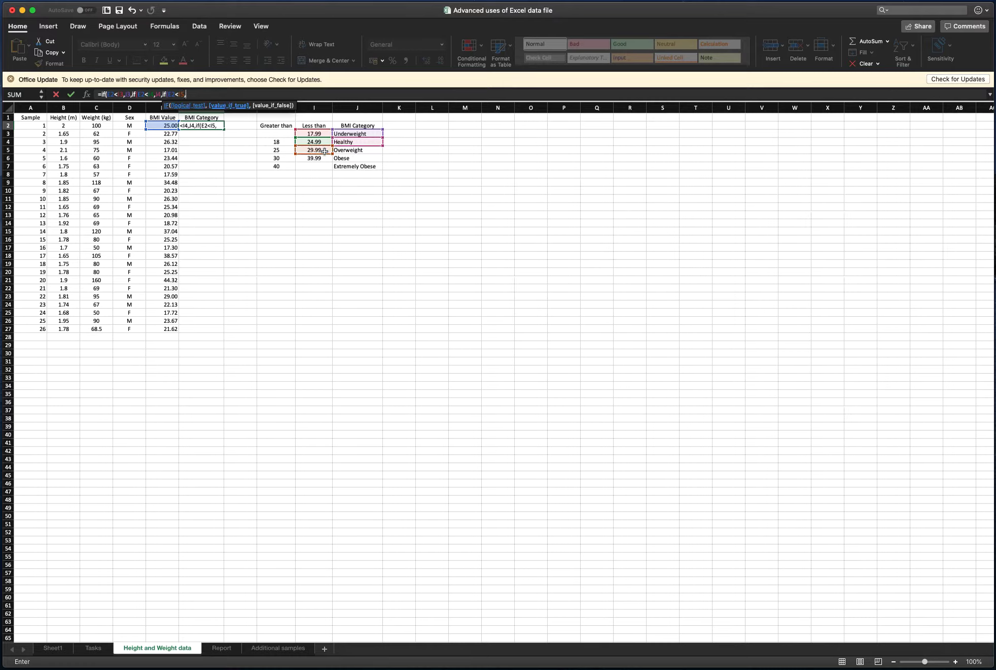
left_click(361, 150)
type(",")
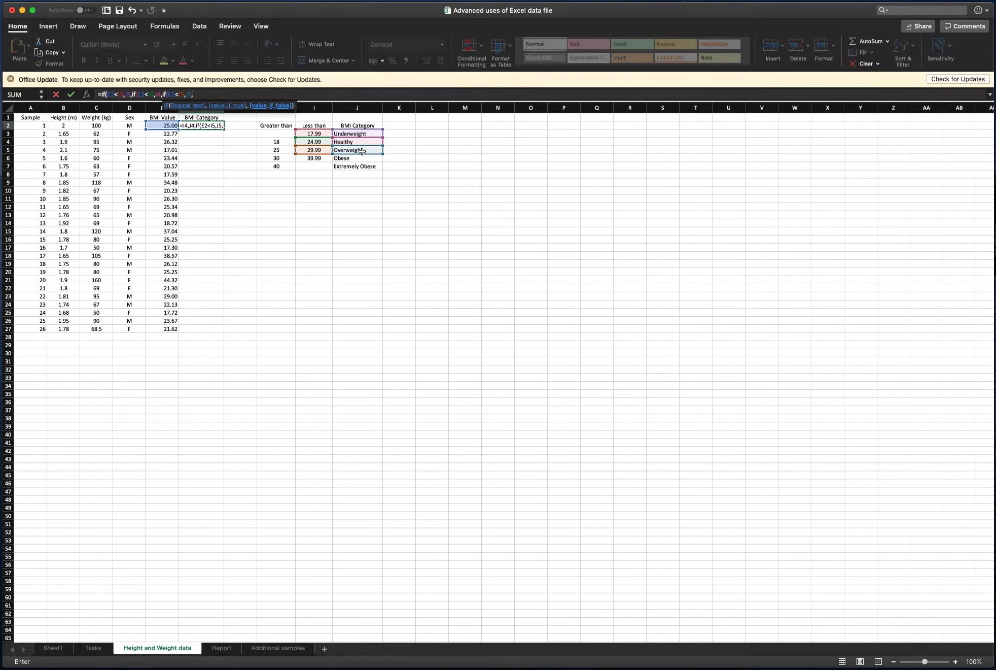
Finish the F2 formula with a fourth IF that returns J6 when E2<I6 and otherwise J7, closing all four brackets.
type("if(")
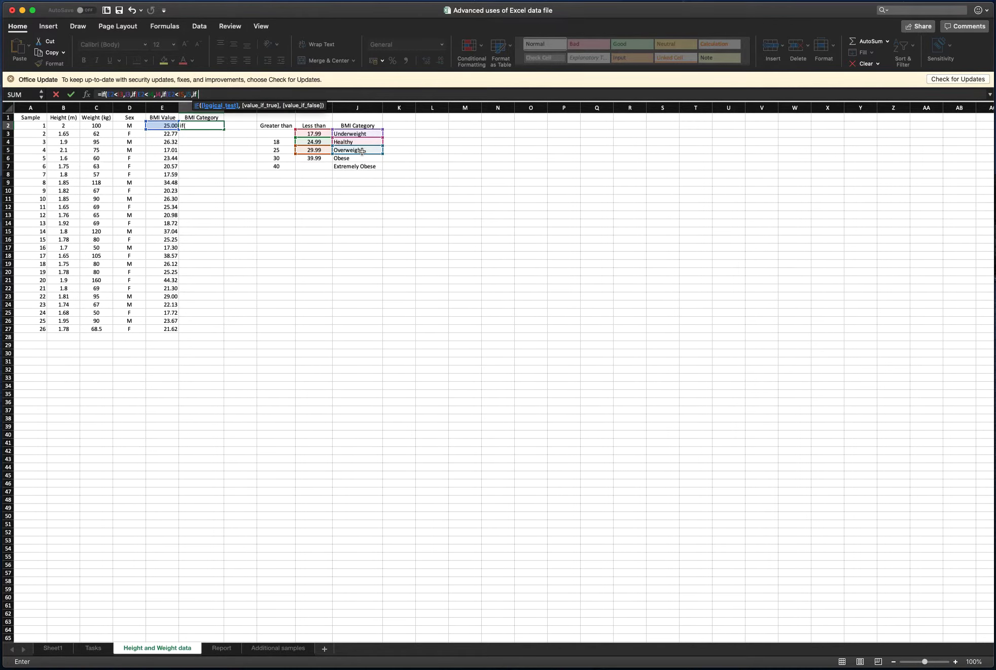
left_click(157, 126)
type("<")
left_click(322, 159)
type(",")
left_click(349, 158)
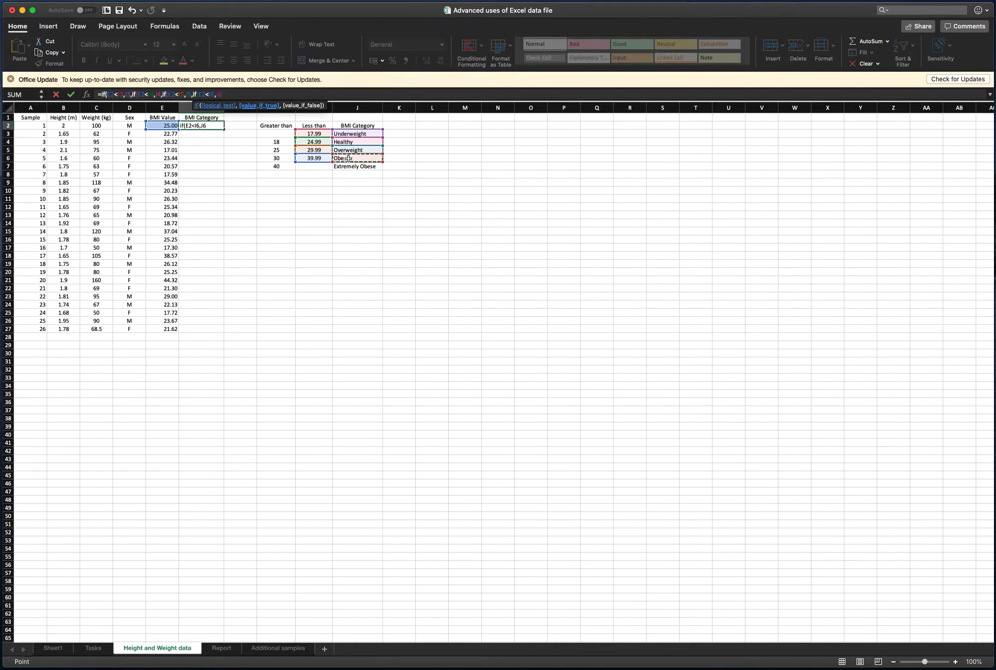
type(",")
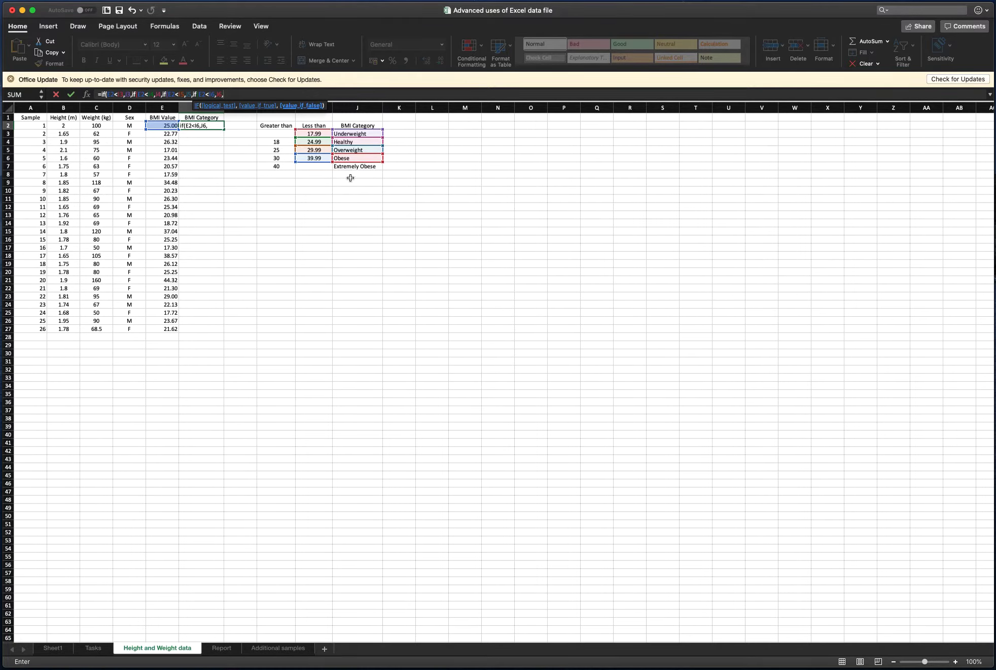
left_click(355, 166)
type(")")
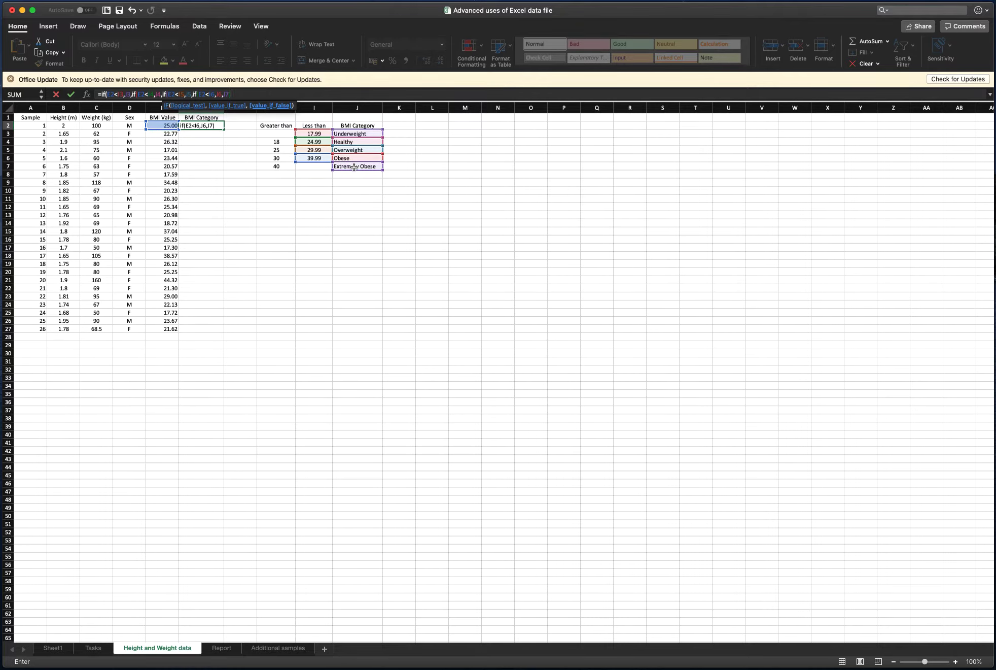
type(")))")
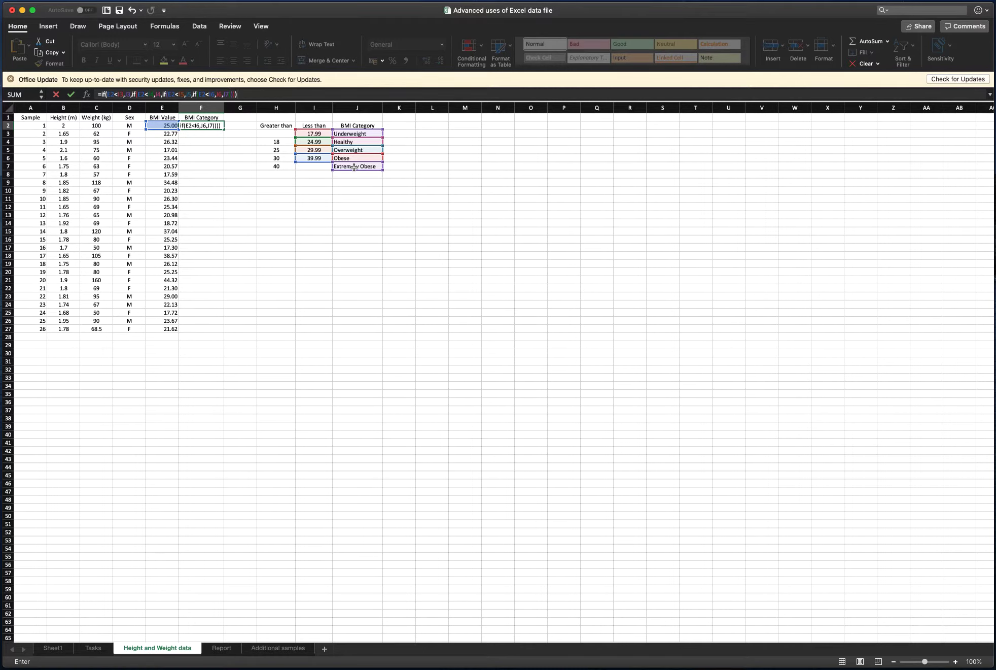
key("Return")
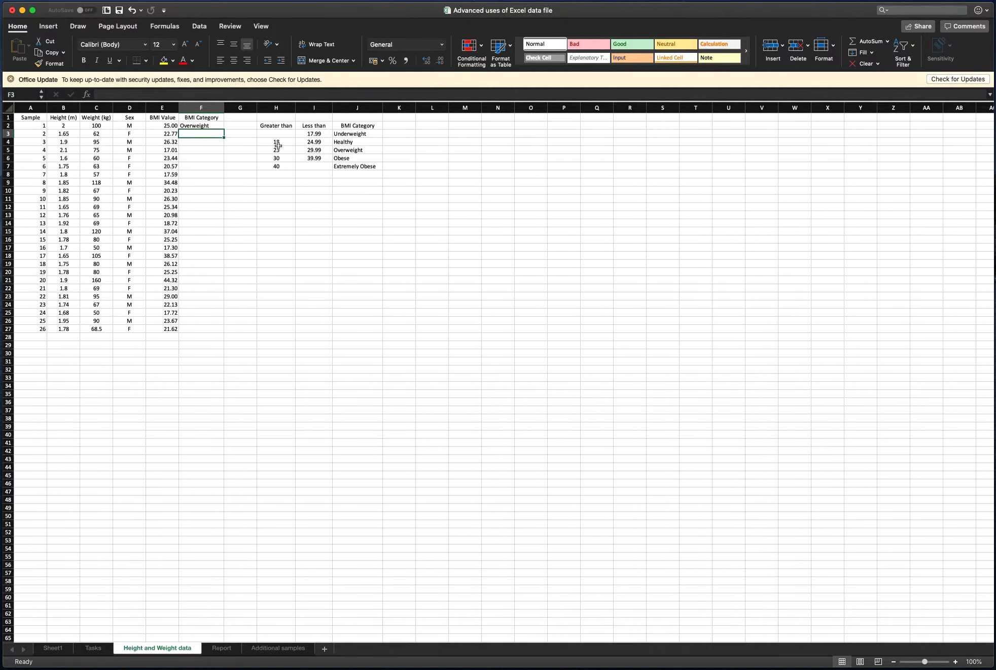
Fill the BMI category formula from F2 down to F33.
left_click(206, 125)
left_click_drag(225, 130, 203, 380)
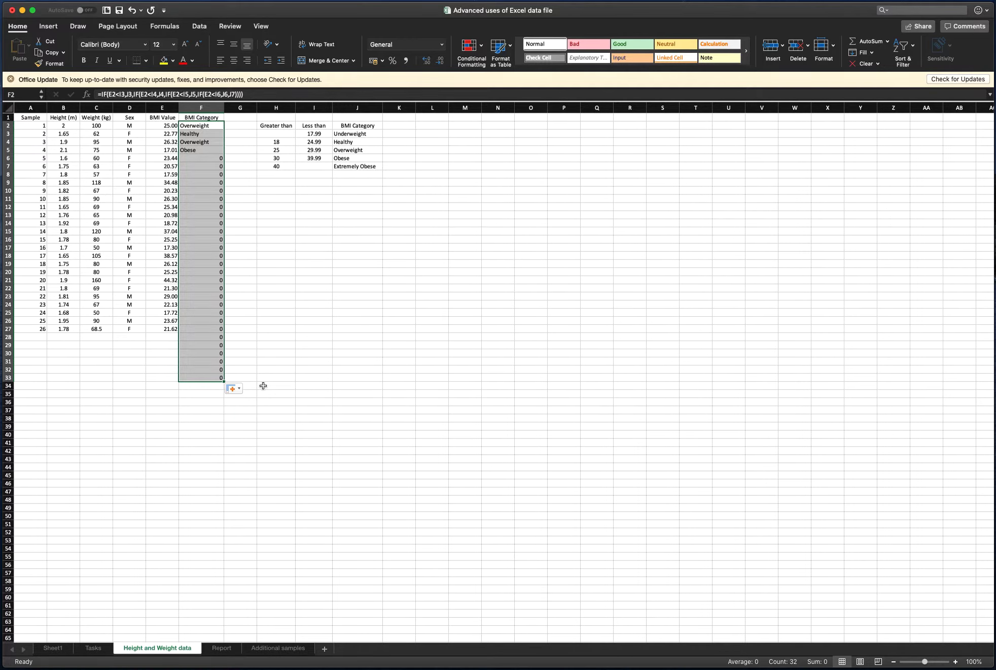
Compare the formulas in F2 and F3 to see how the category table references shift between rows.
left_click(162, 150)
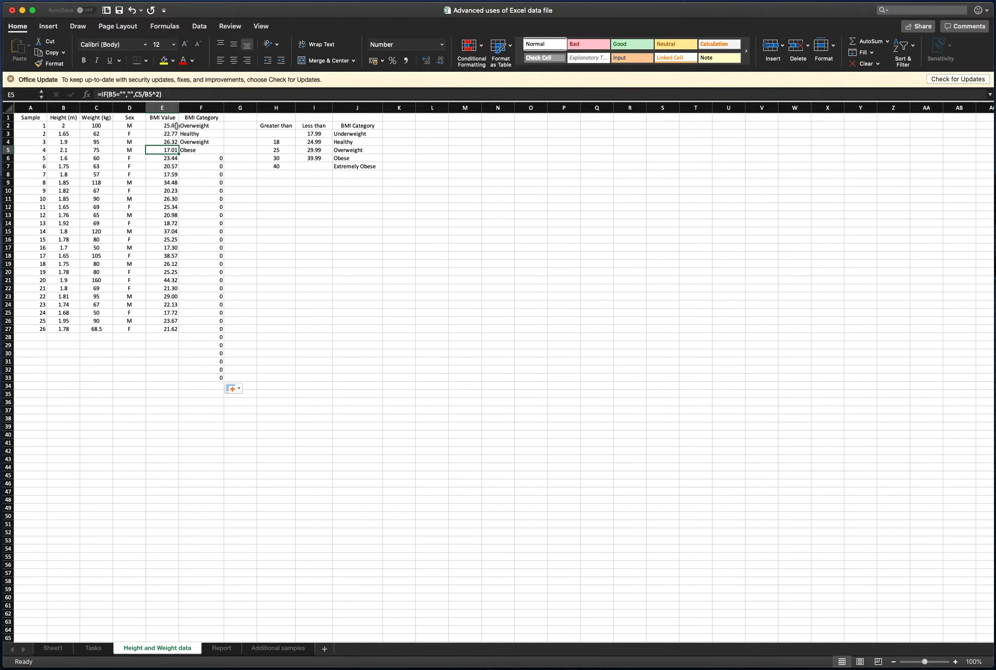
left_click(197, 126)
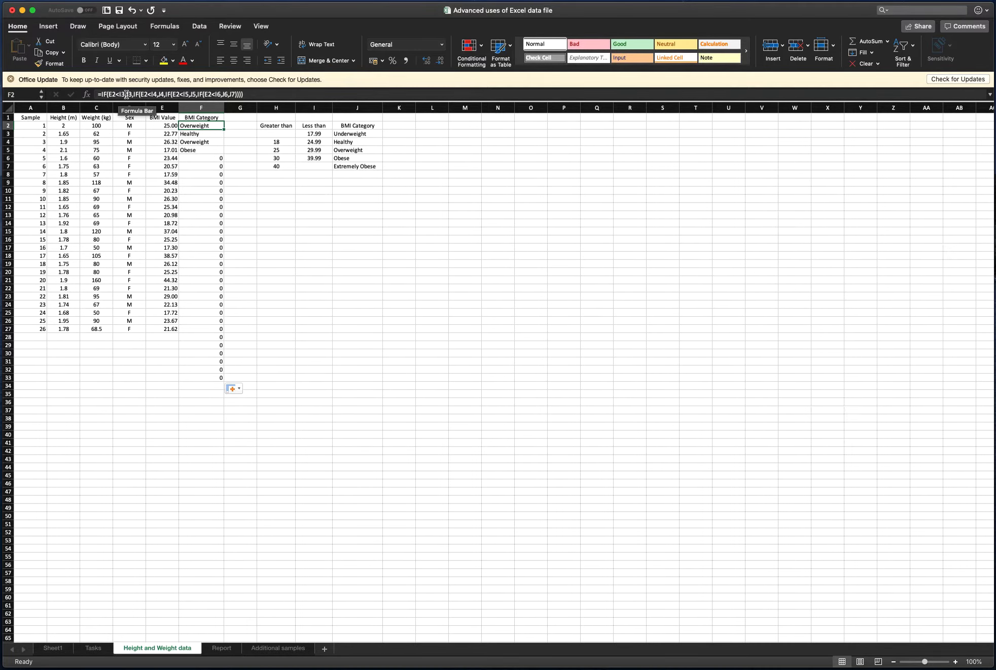
key("Down")
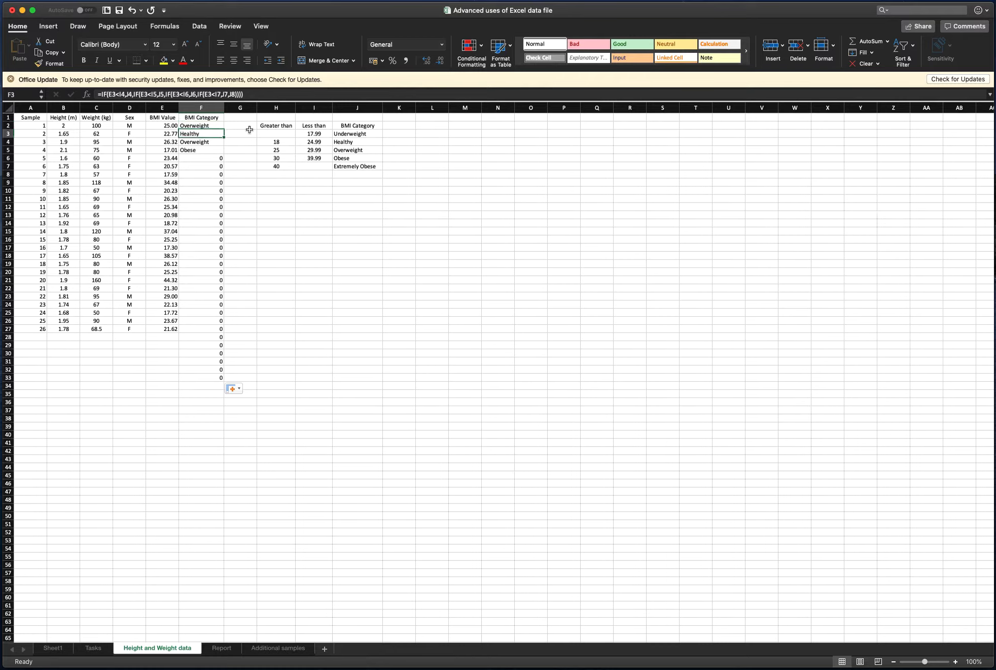
key("Up")
key("Down")
key("Up")
Make the first IF's table references in the F2 formula absolute, as $I$3 and $J$3.
left_click(119, 94)
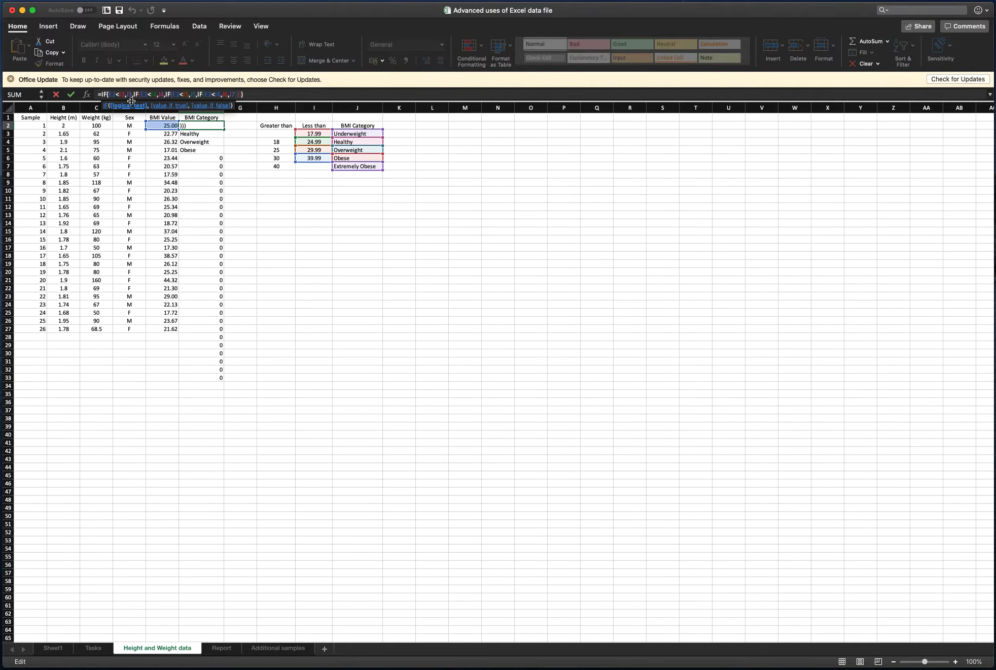
type("$")
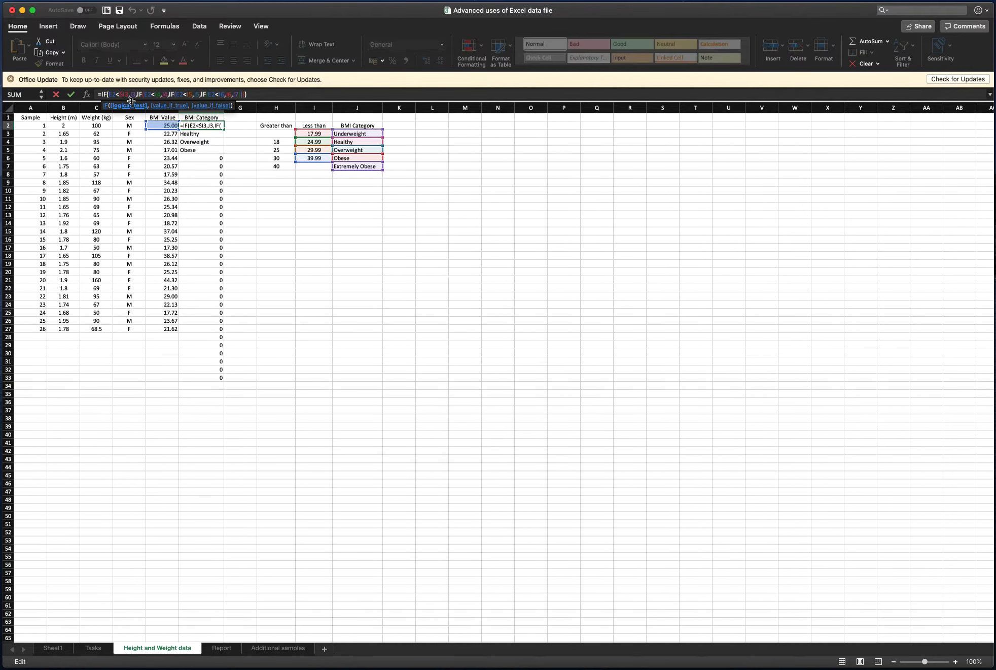
key("Right")
type("$")
key("Right")
key("Right")
type("$")
key("Right")
type("$")
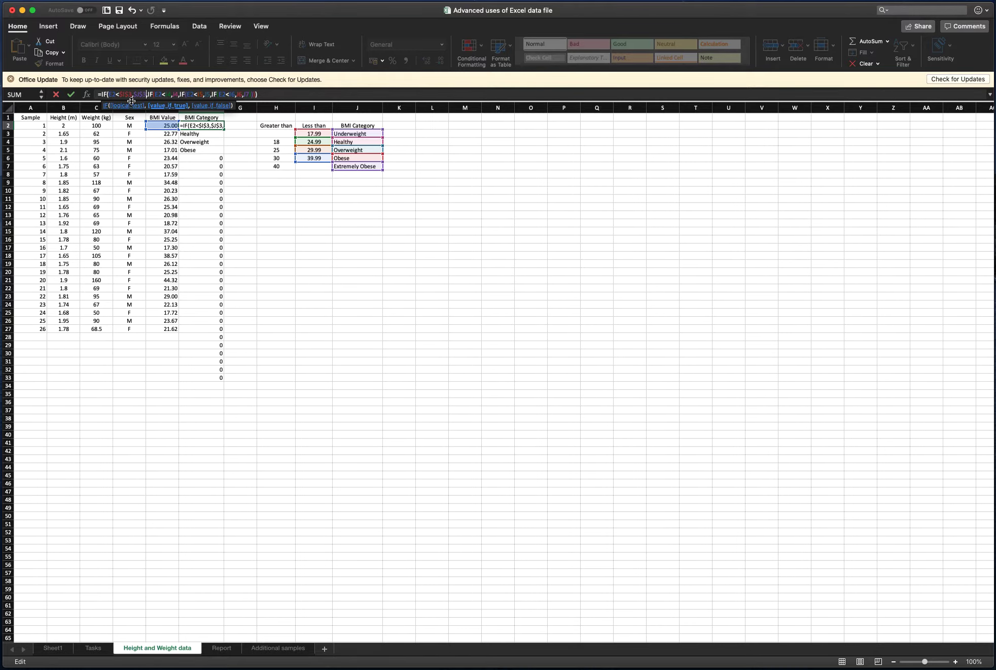
Make the second IF's table references in the F2 formula absolute, as $I$4 and $J$4.
key("Right")
key("Right")
key("Right")
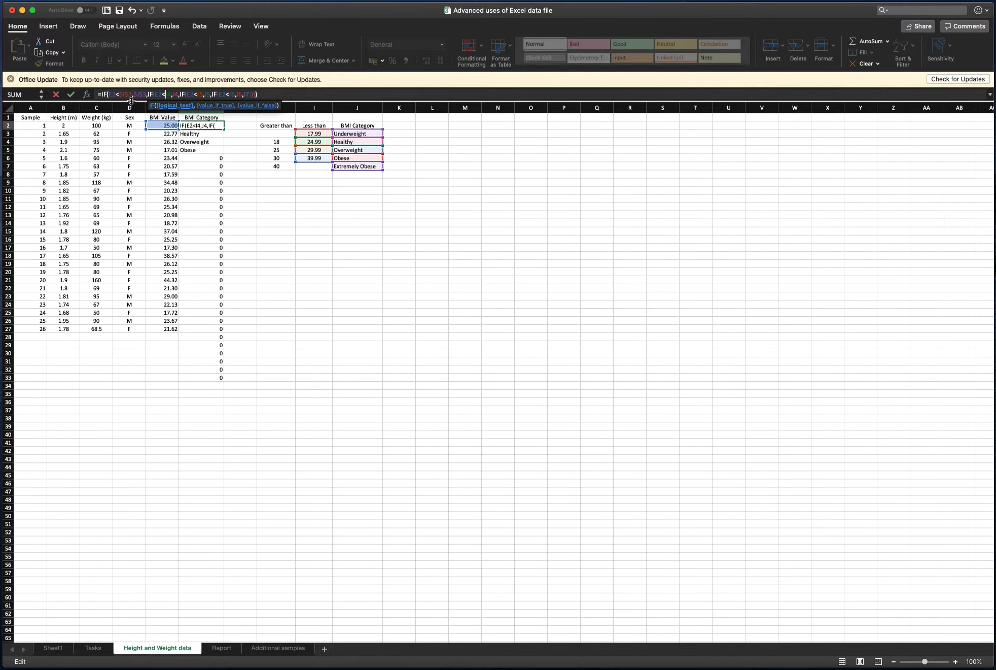
type("$")
key("Right")
type("$")
key("Right")
key("Right")
type("$")
key("Right")
type("$")
Make the third IF's table references in the F2 formula absolute, as $I$5 and $J$5.
key("Right")
key("Right")
key("Right")
key("Right")
key("Right")
key("Right")
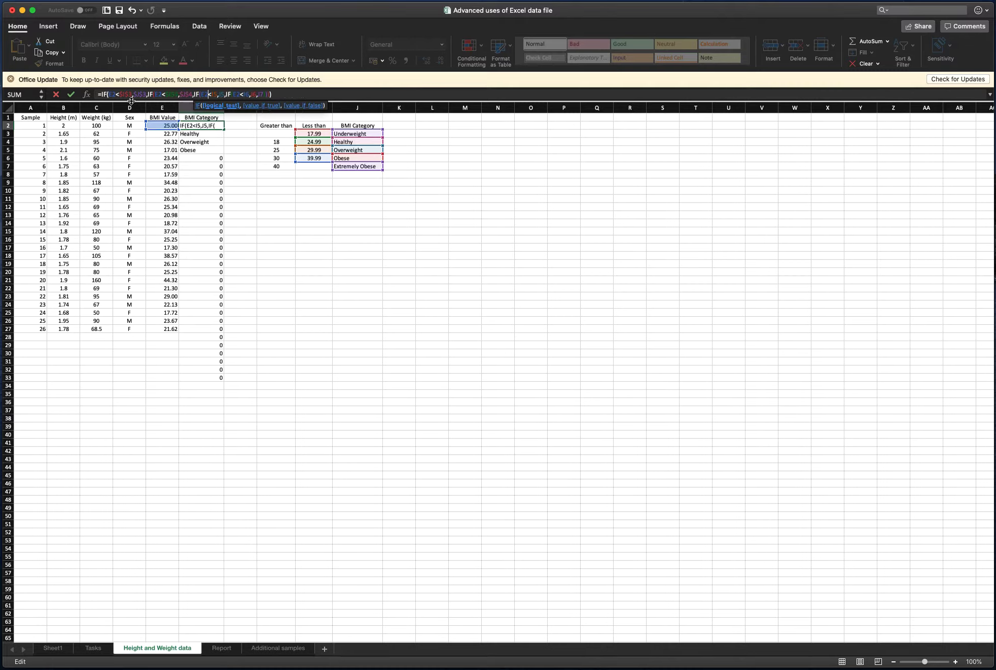
type("$")
key("Right")
type("$")
key("Right")
key("Right")
type("$")
key("Right")
type("$")
Make the fourth IF's limit and true-value references in the F2 formula absolute, as $I$6 and $J$6.
key("Right")
key("Right")
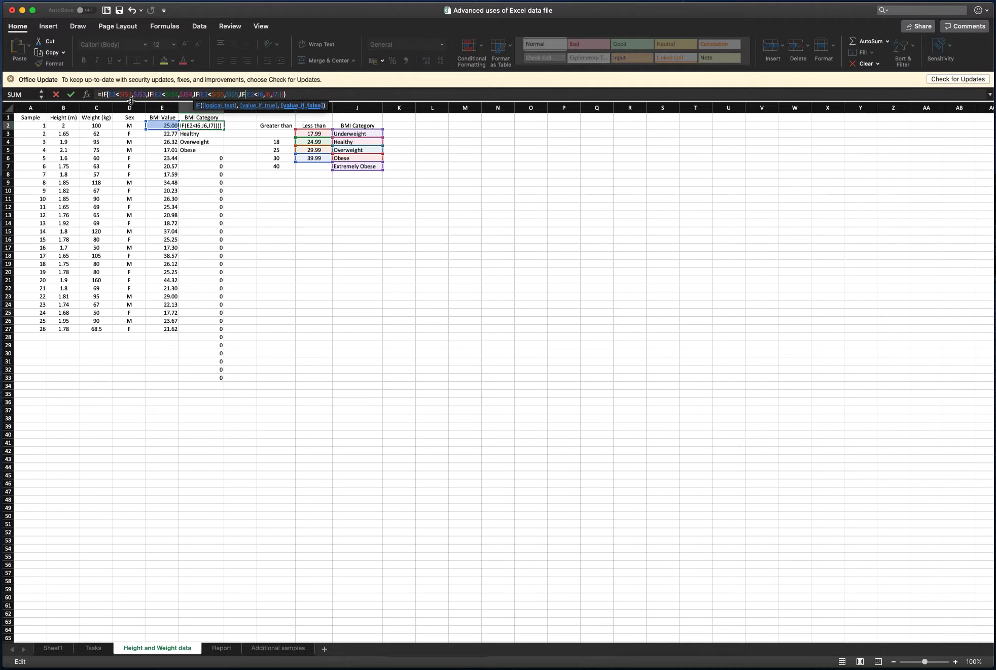
key("Right")
key("Right")
key("Right")
type("4")
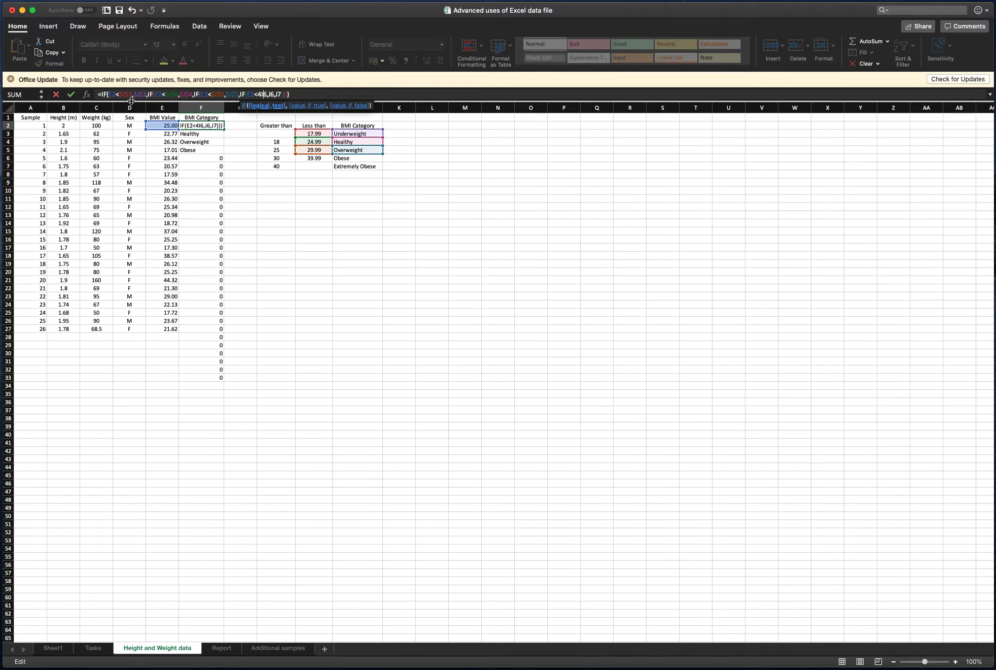
key("BackSpace")
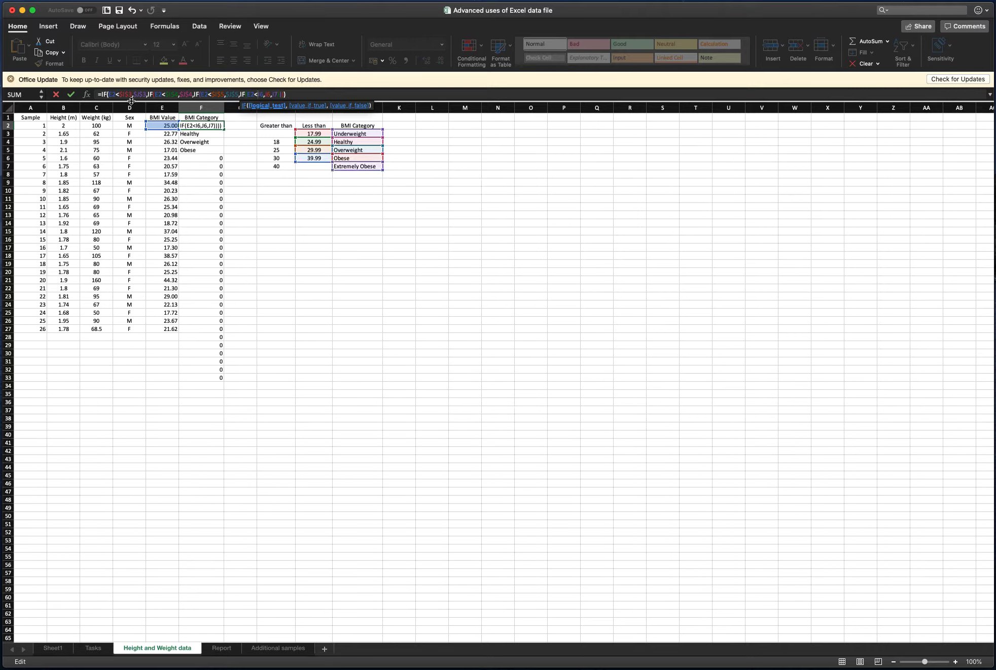
type("$I$")
key("Right")
key("Right")
type("$")
key("Right")
type("$")
Make the final Extremely Obese reference in the F2 formula absolute, as $J$7, and enter the formula.
key("Right")
key("Right")
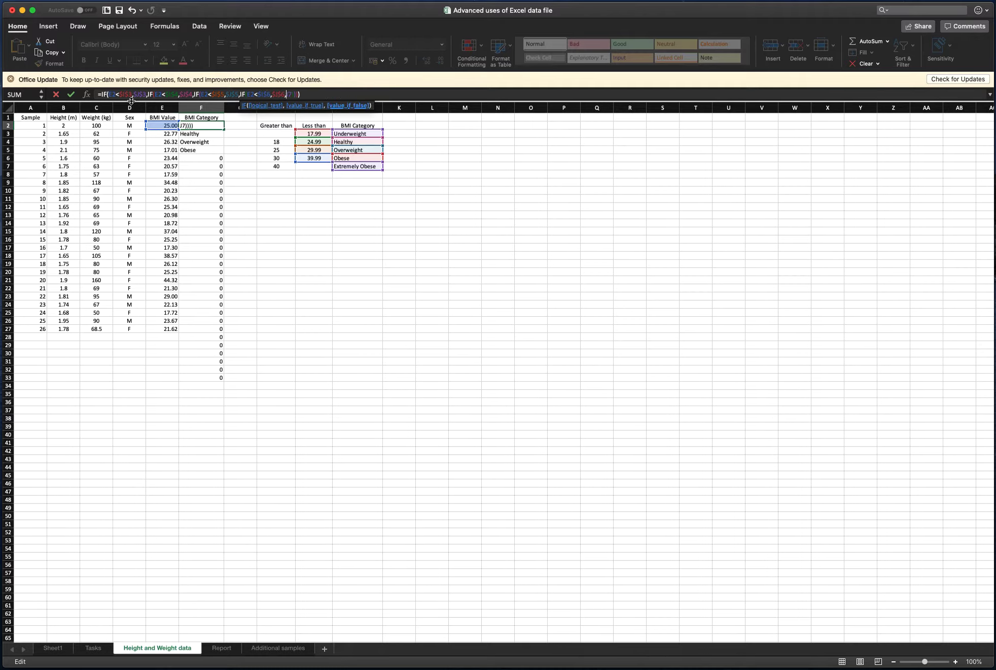
type("$")
key("Right")
type("$")
key("Right")
key("Right")
key("Right")
key("Right")
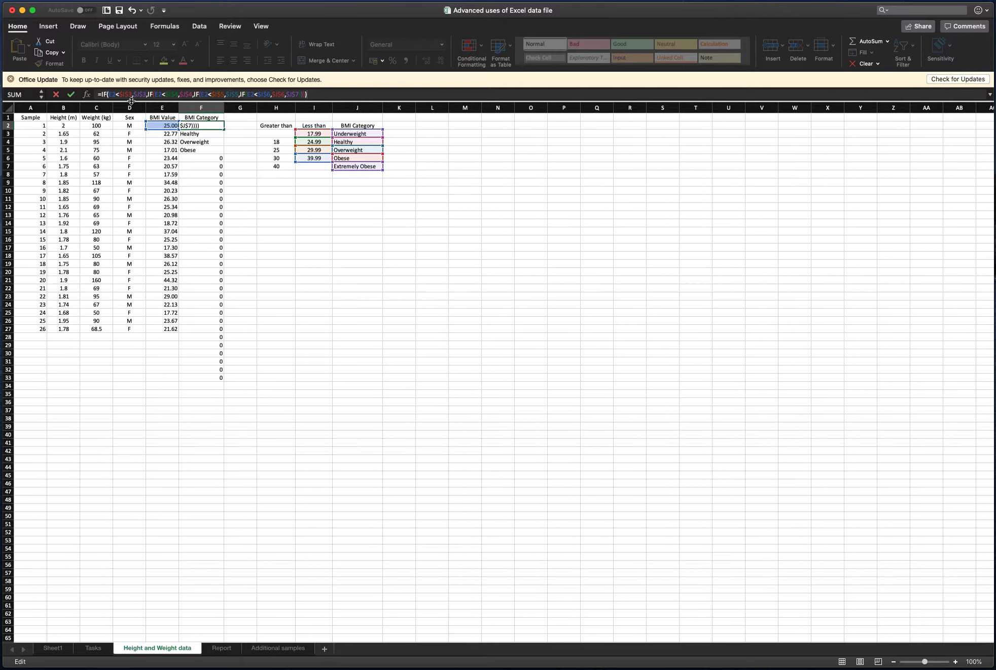
key("Return")
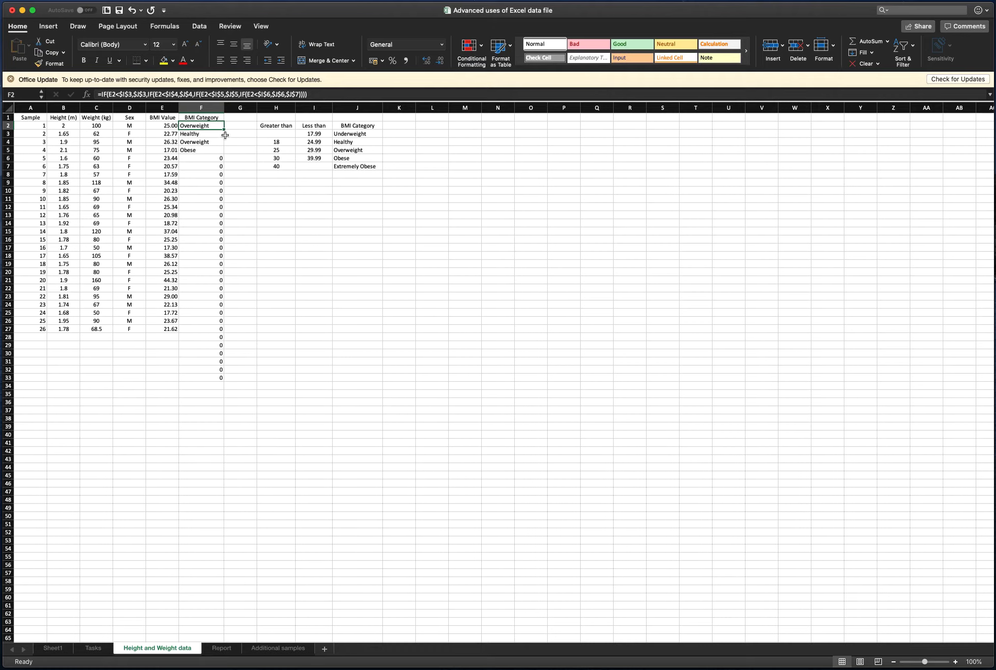
Fill the BMI category formula with absolute table references from F2 down to F33.
left_click_drag(223, 129, 215, 382)
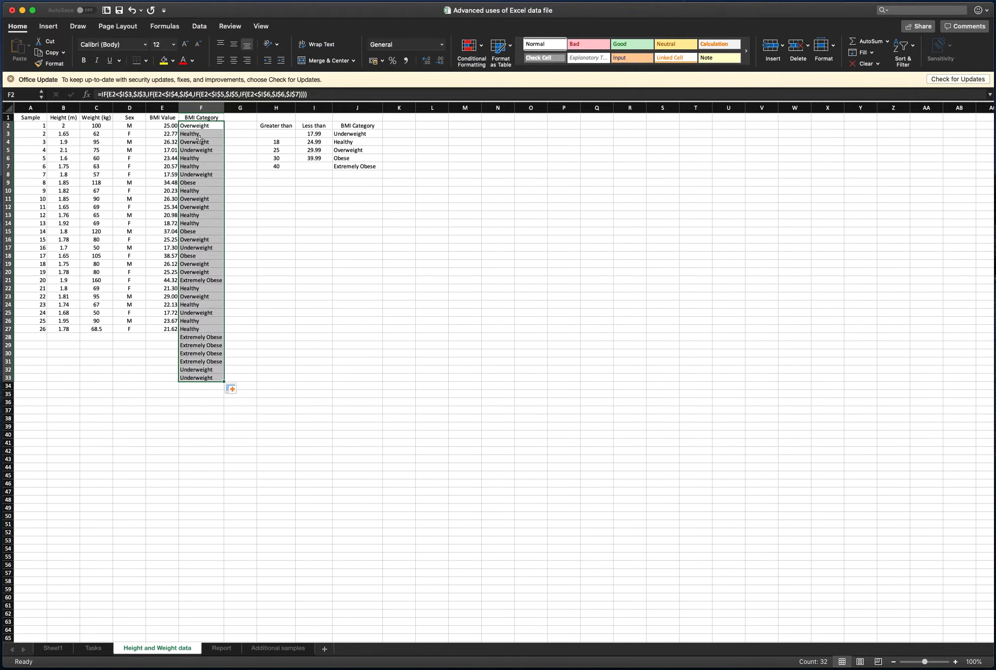
left_click(161, 133)
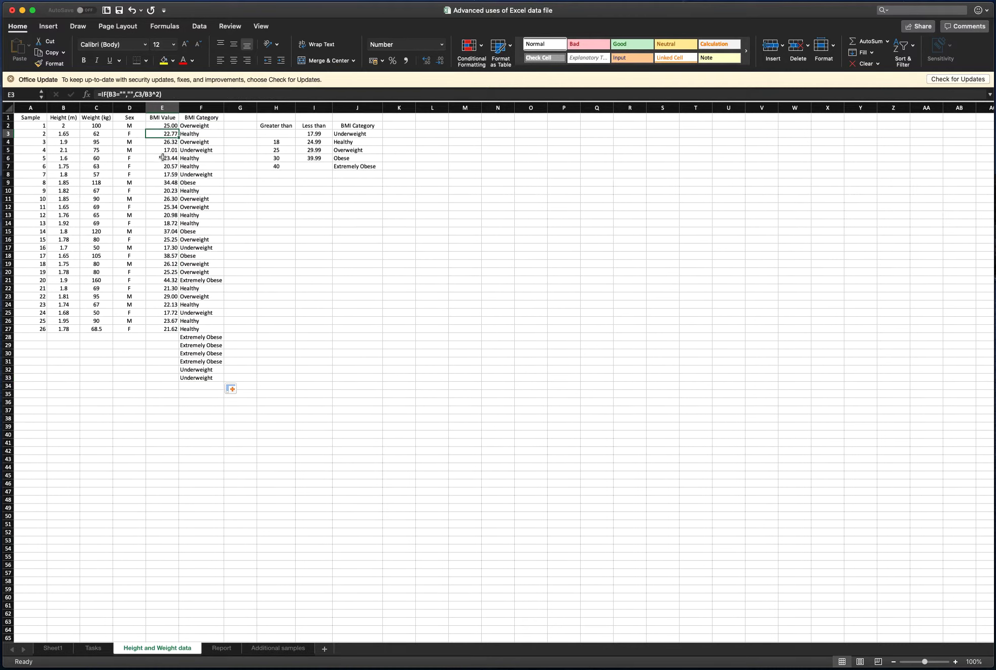
Check BMI values against their categories for several samples, including the formulas in the empty row 28.
left_click(162, 150)
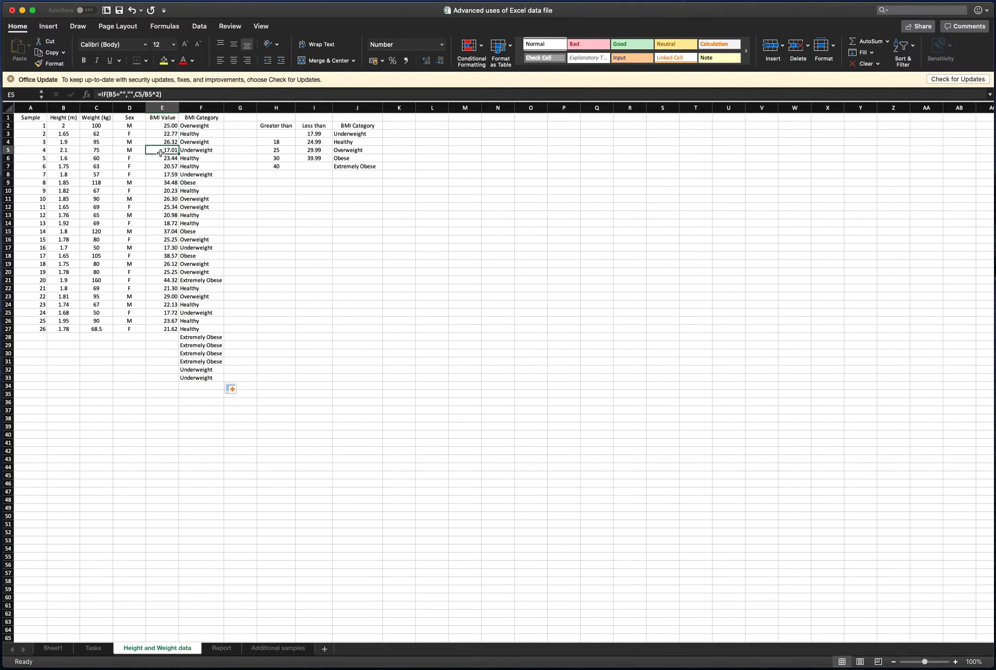
left_click(161, 183)
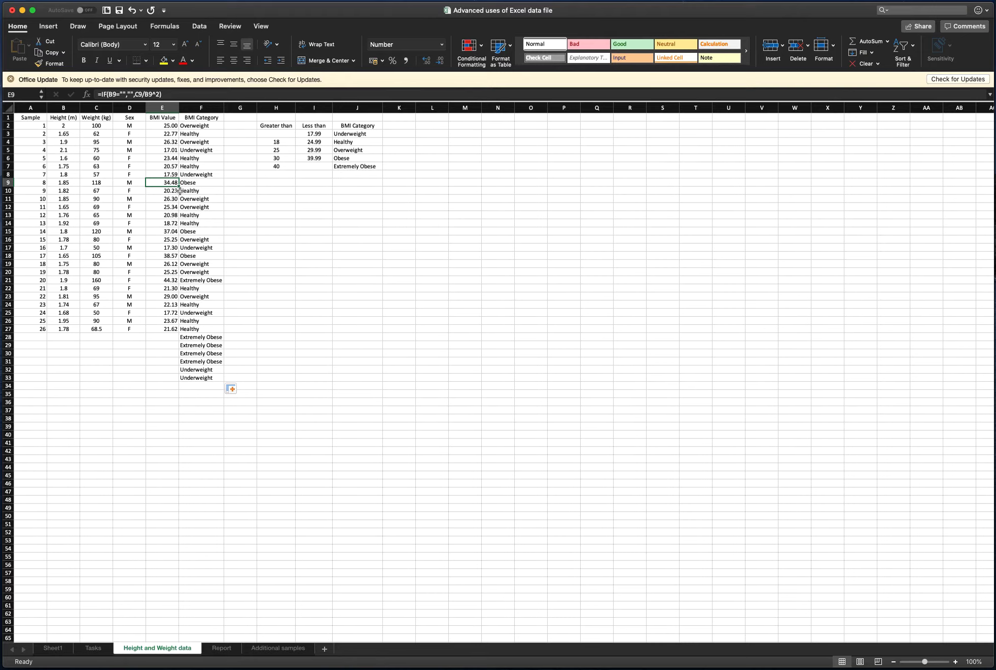
left_click(170, 280)
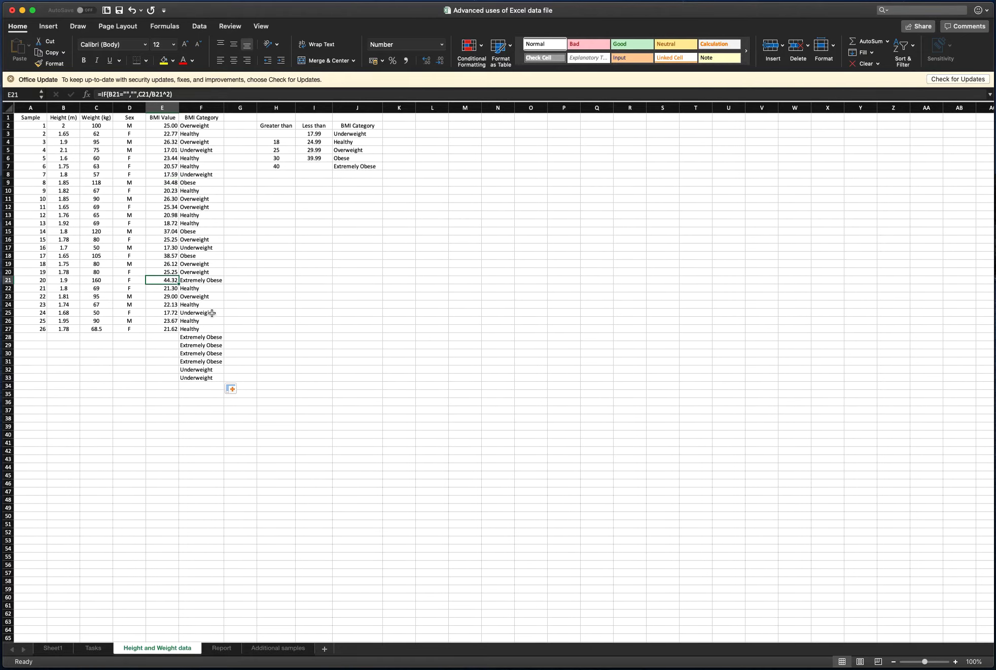
left_click(201, 279)
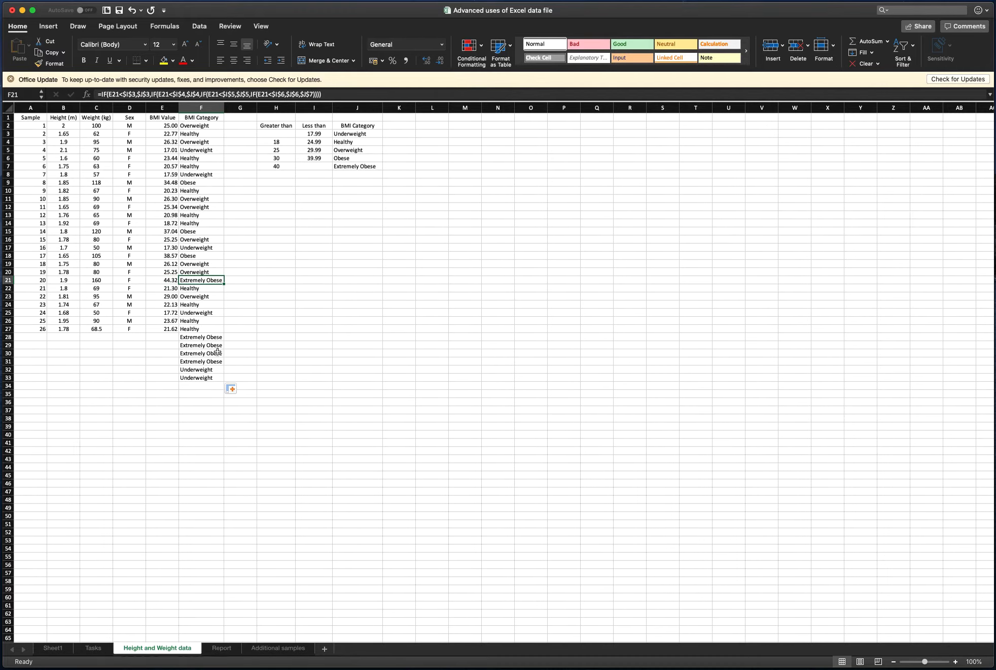
left_click(199, 336)
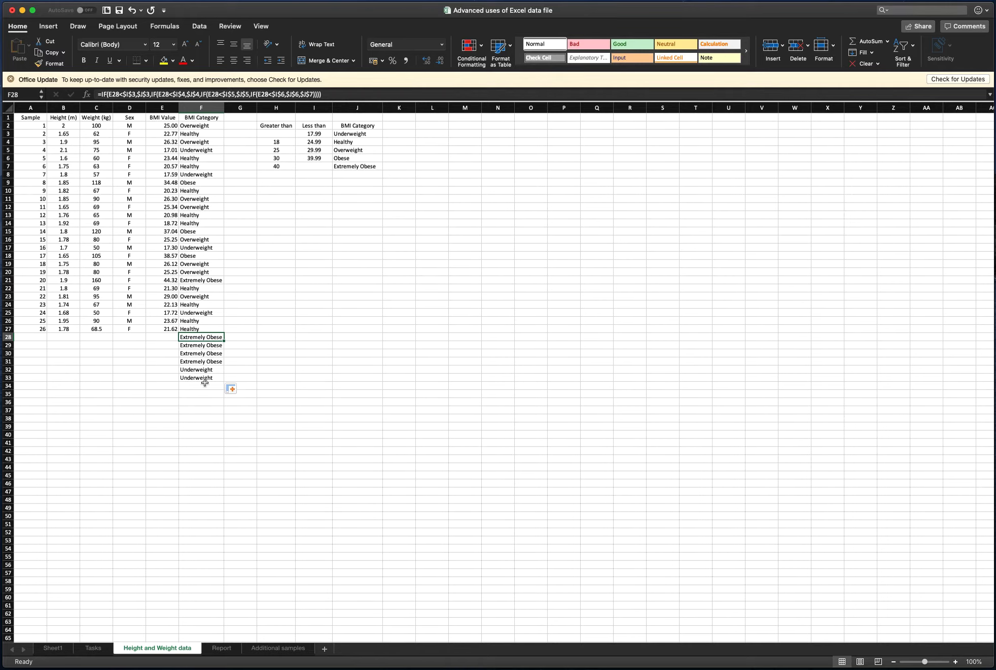
left_click(166, 336)
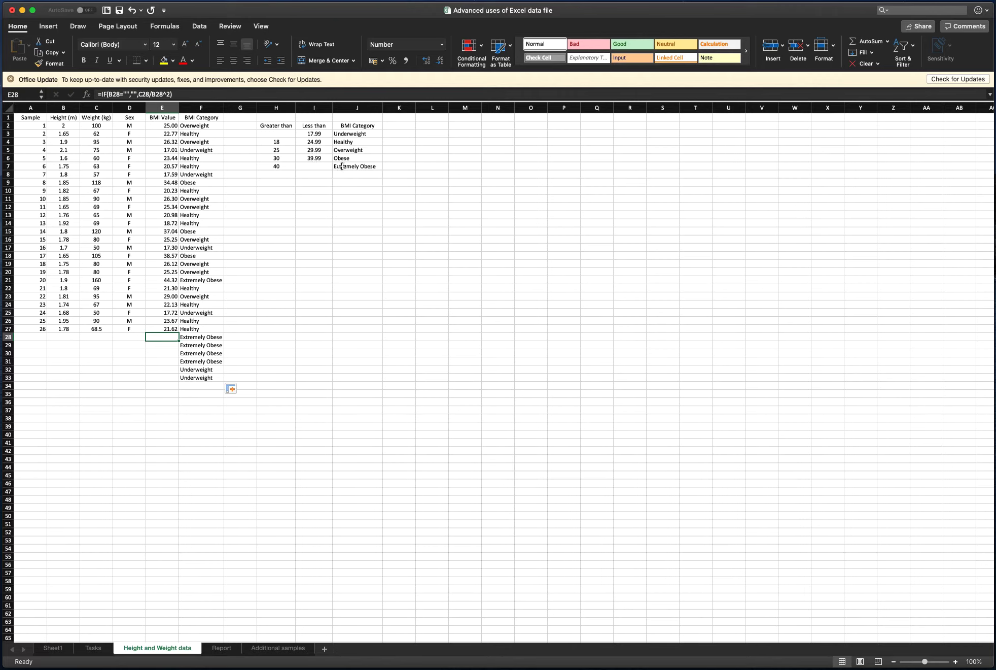
Wrap the F2 category formula in an outer IF that returns "" when E2 is blank: =IF(E2="","",...).
left_click(193, 125)
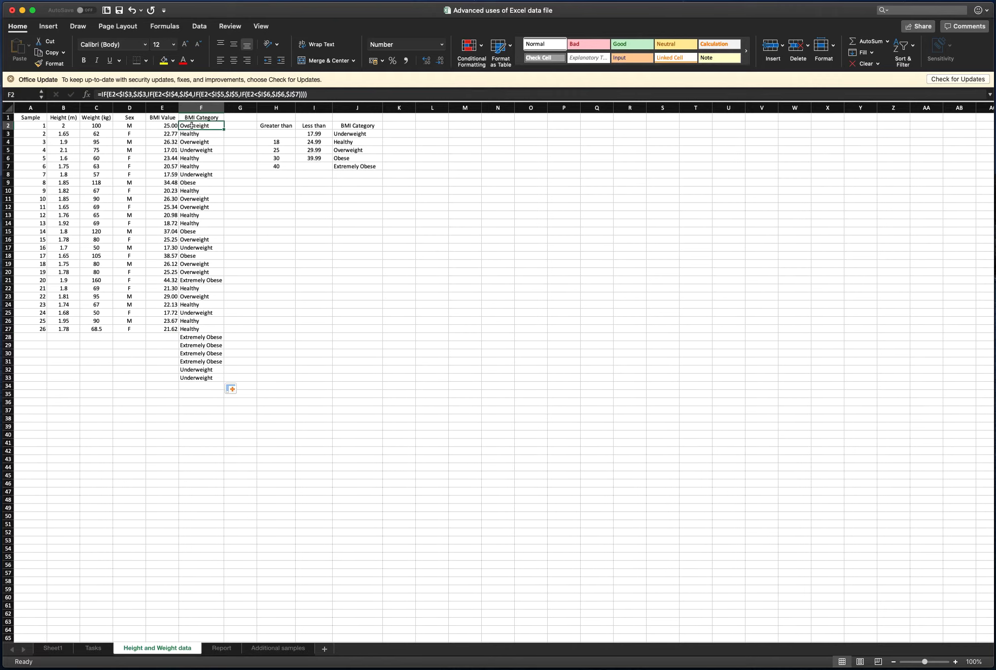
left_click(102, 94)
type("if(")
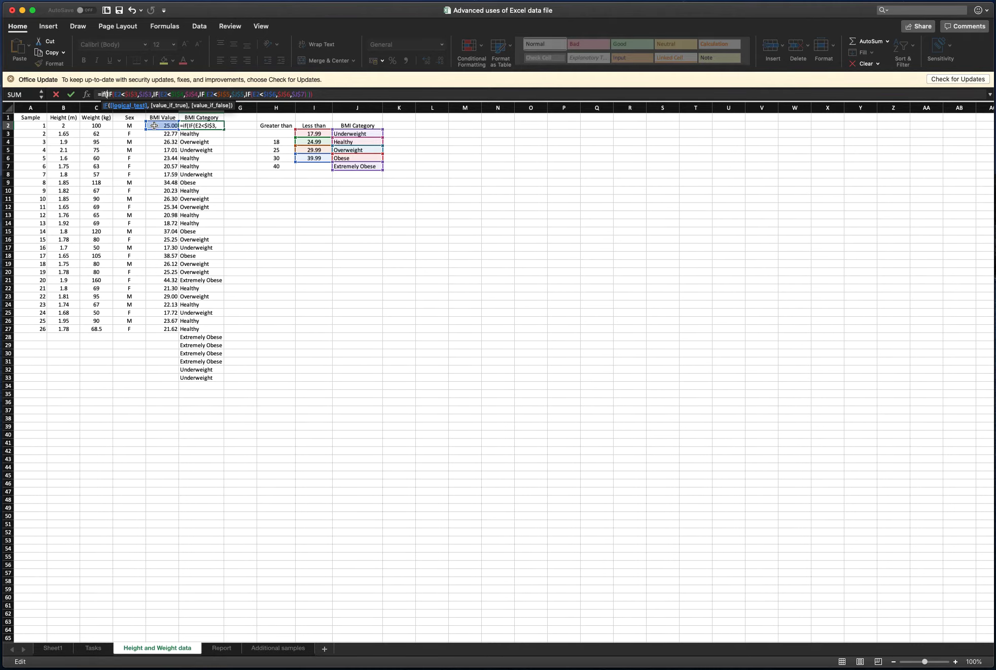
left_click(154, 125)
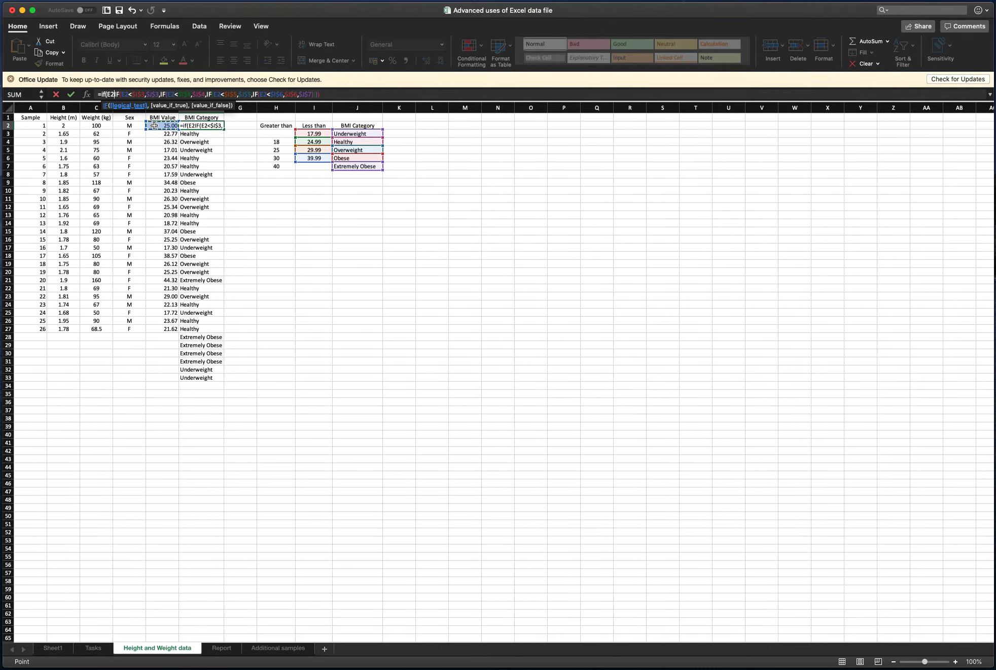
type("=\"\",")
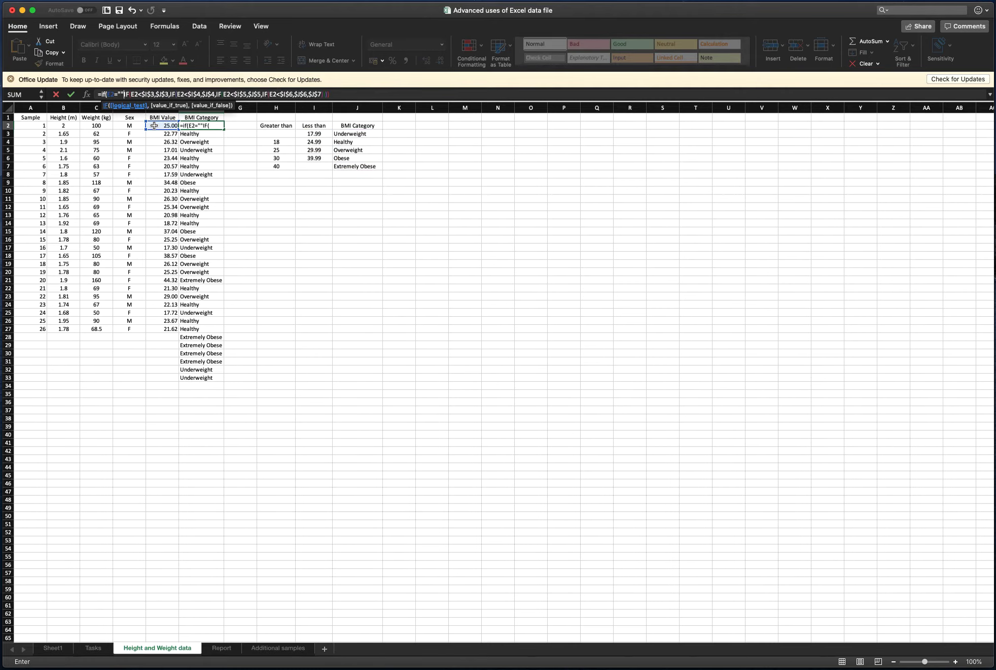
type("\"\"")
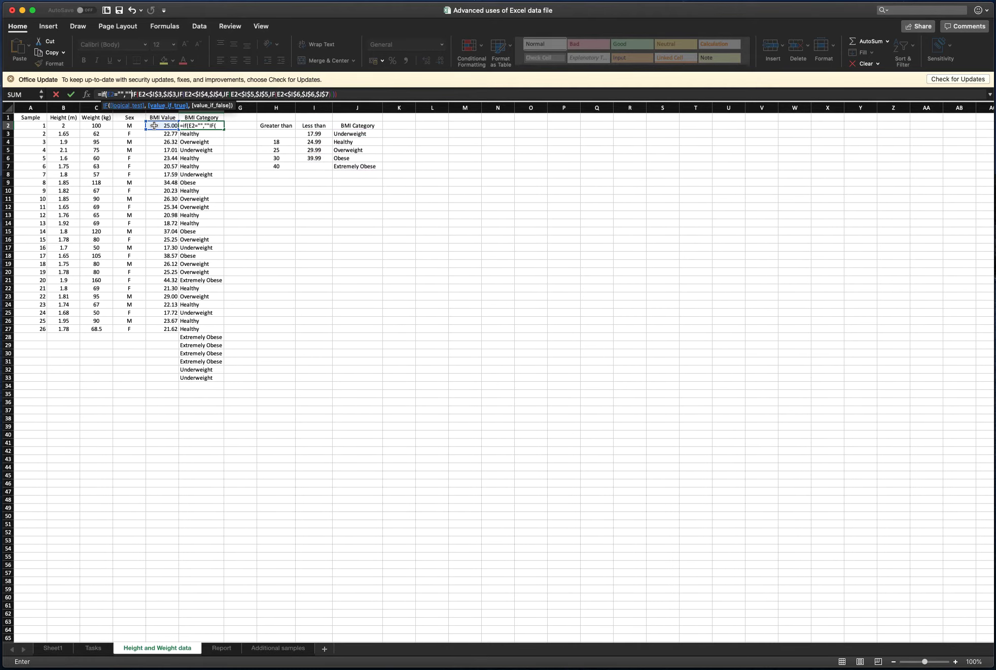
type(",")
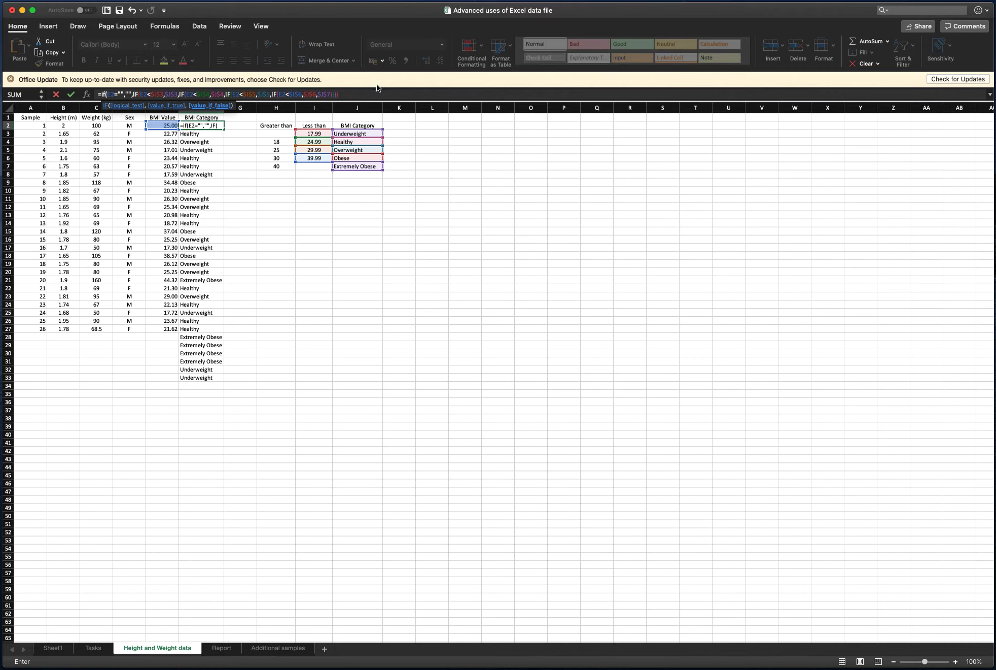
left_click(341, 92)
type("))")
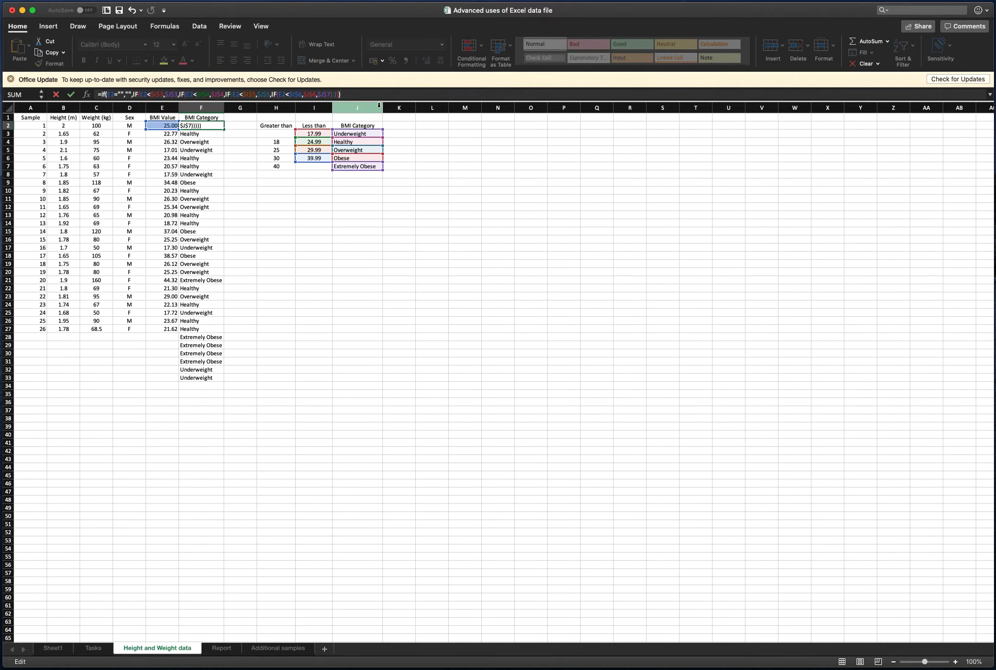
key("Return")
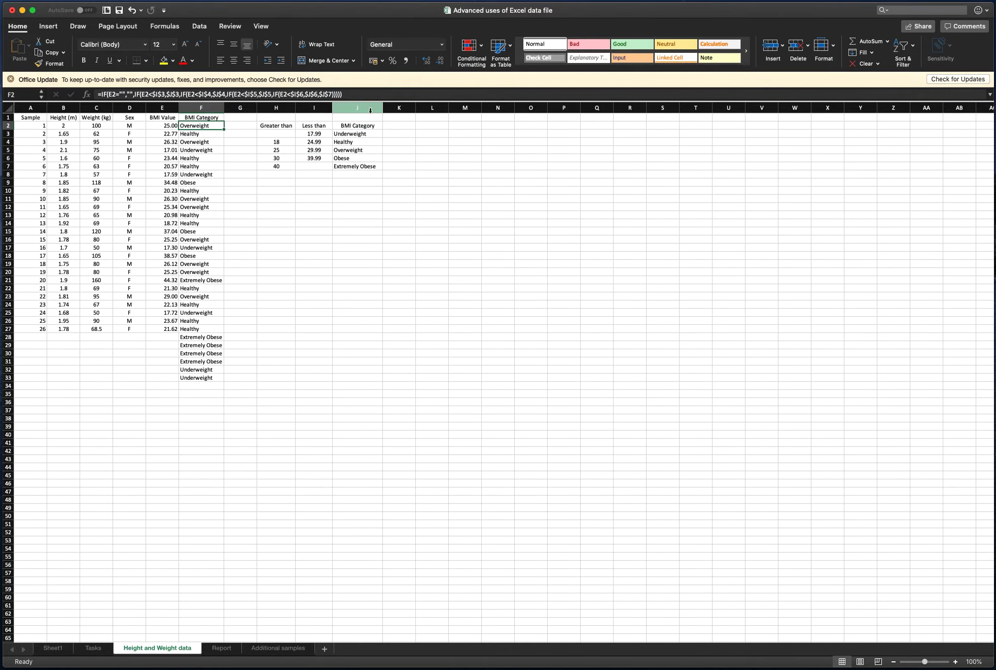
Fill the blank-handling category formula from F2 down to F33 and check the empty rows' cells.
left_click_drag(224, 129, 223, 381)
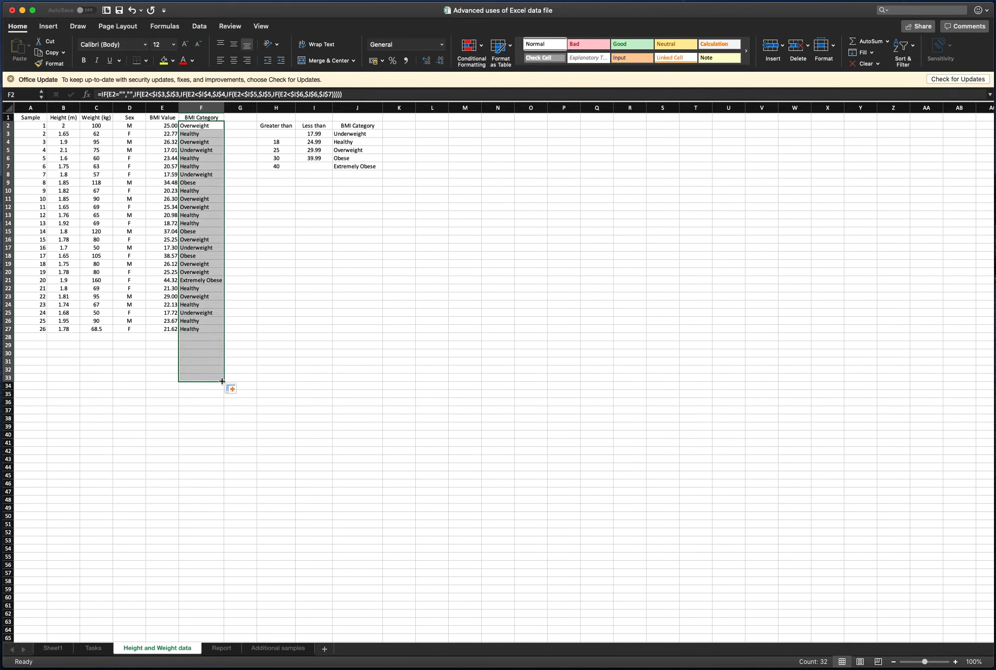
left_click(195, 337)
left_click(196, 354)
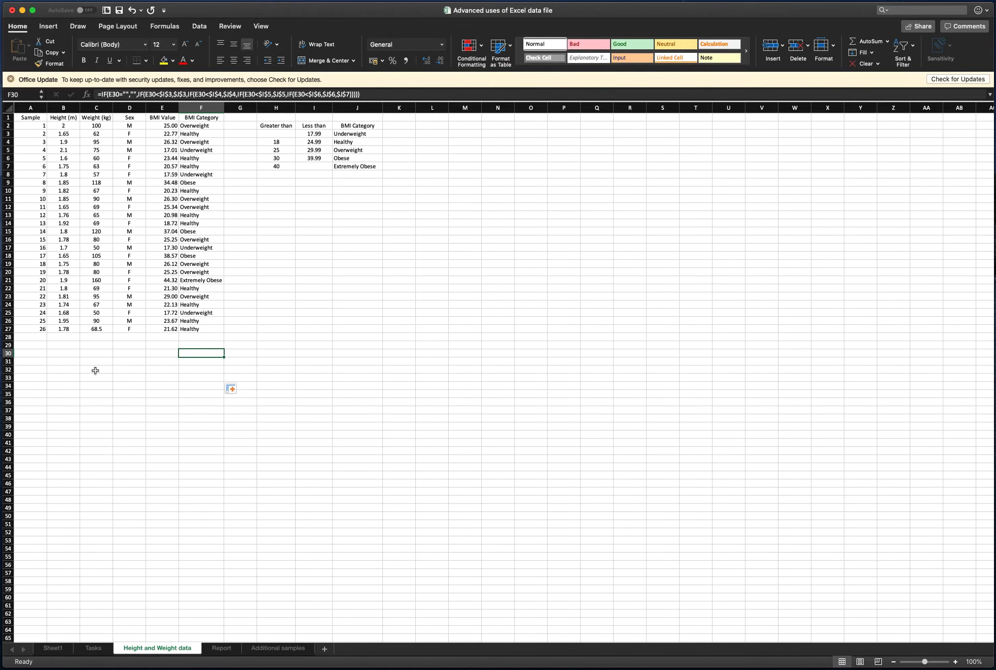
Test row 28 with a height of 1.78 and a weight of 90, and undo the entries.
left_click(65, 337)
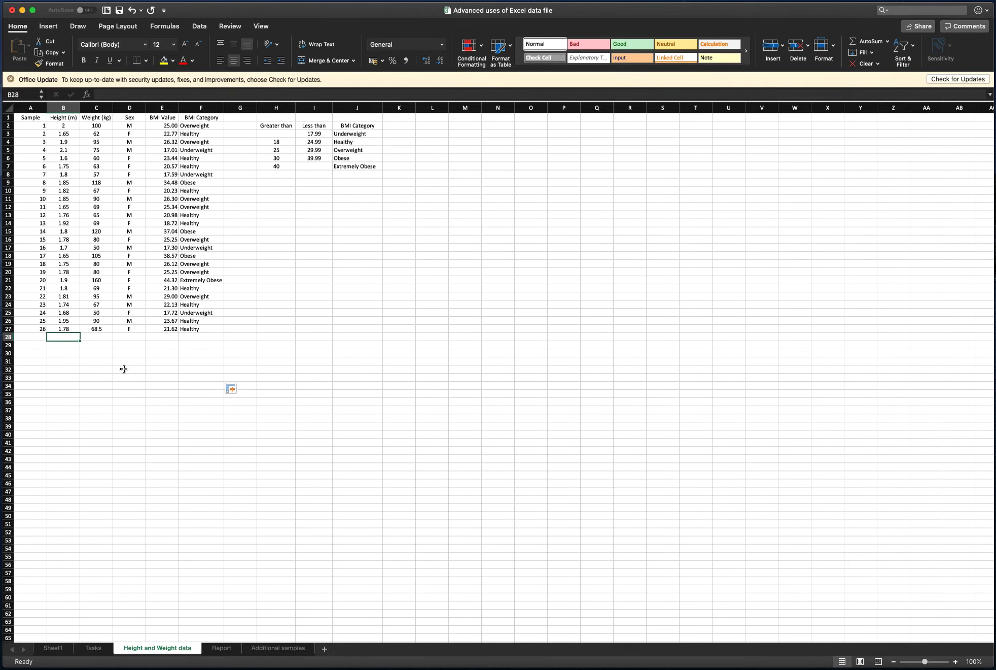
type("1.78")
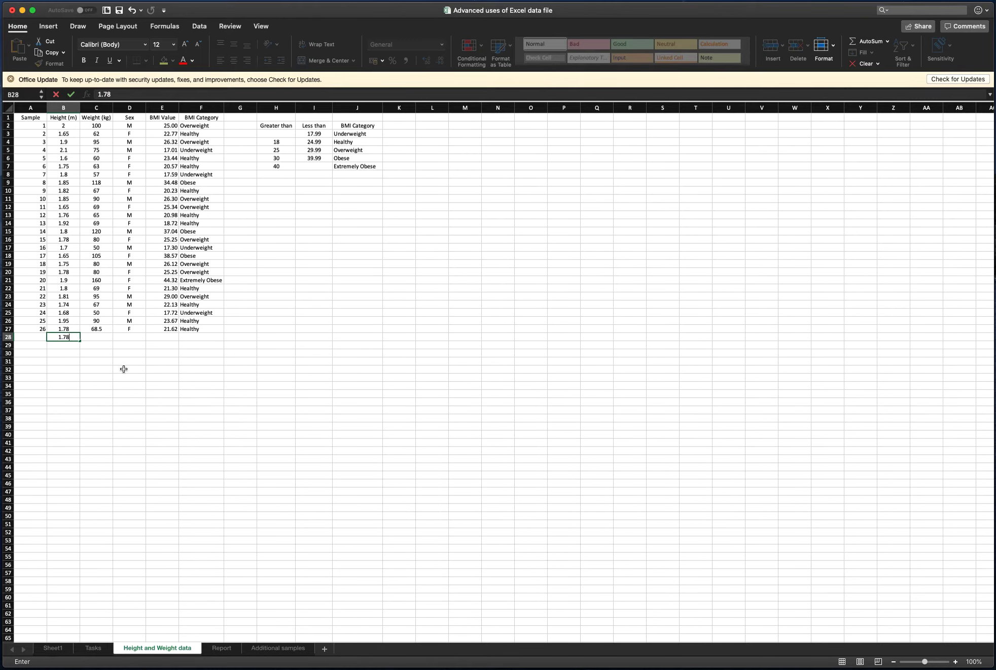
key("Tab")
type("90")
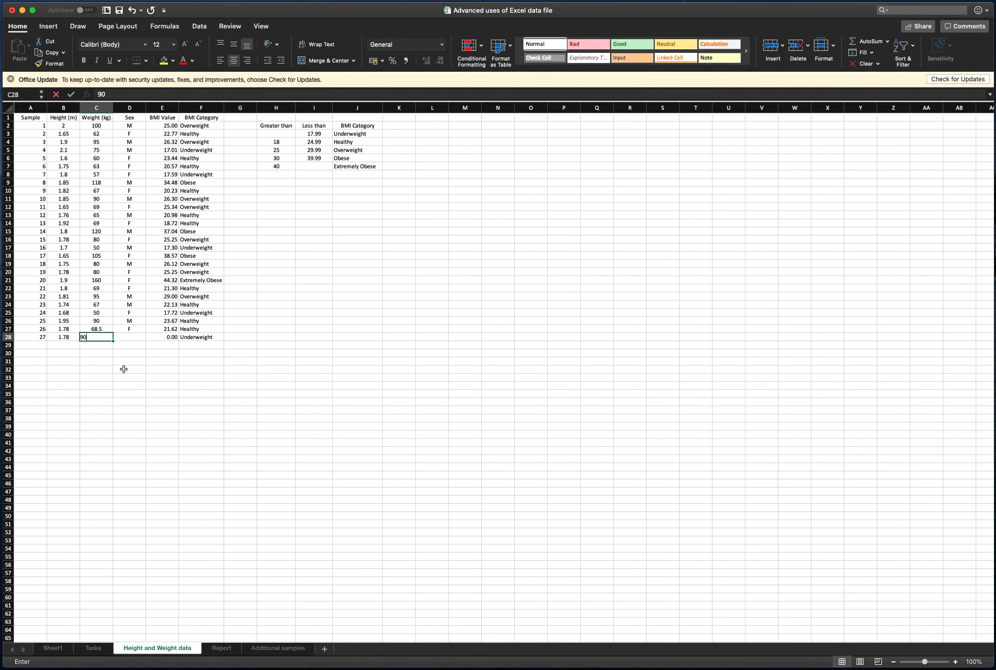
key("ctrl+Return")
left_click(70, 338)
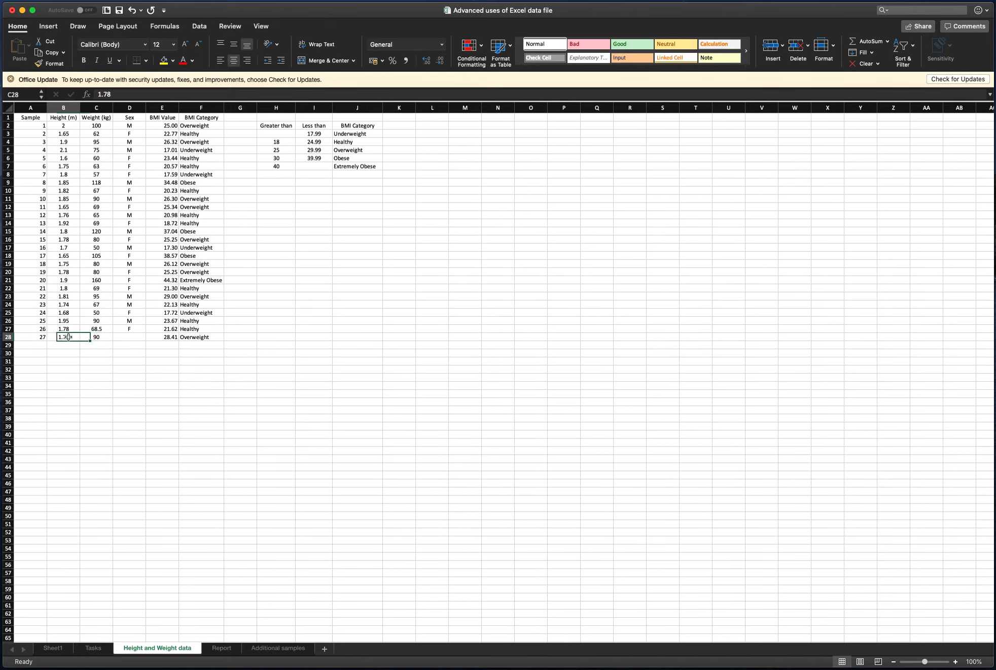
key("super+z")
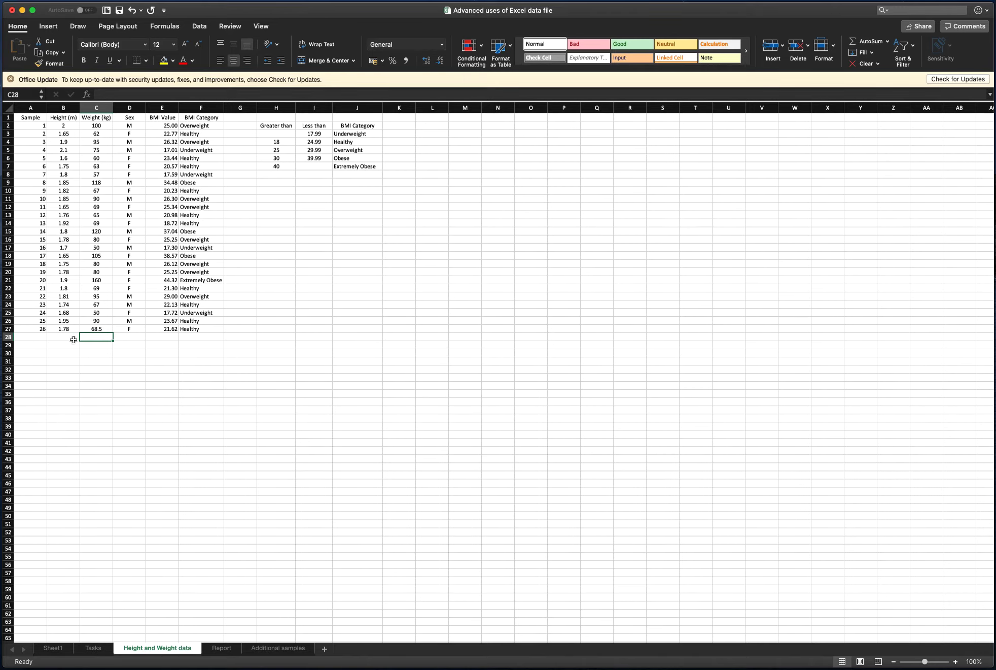
Fill the sample number formula from A28 down to row 1001.
left_click(74, 340)
key("Left")
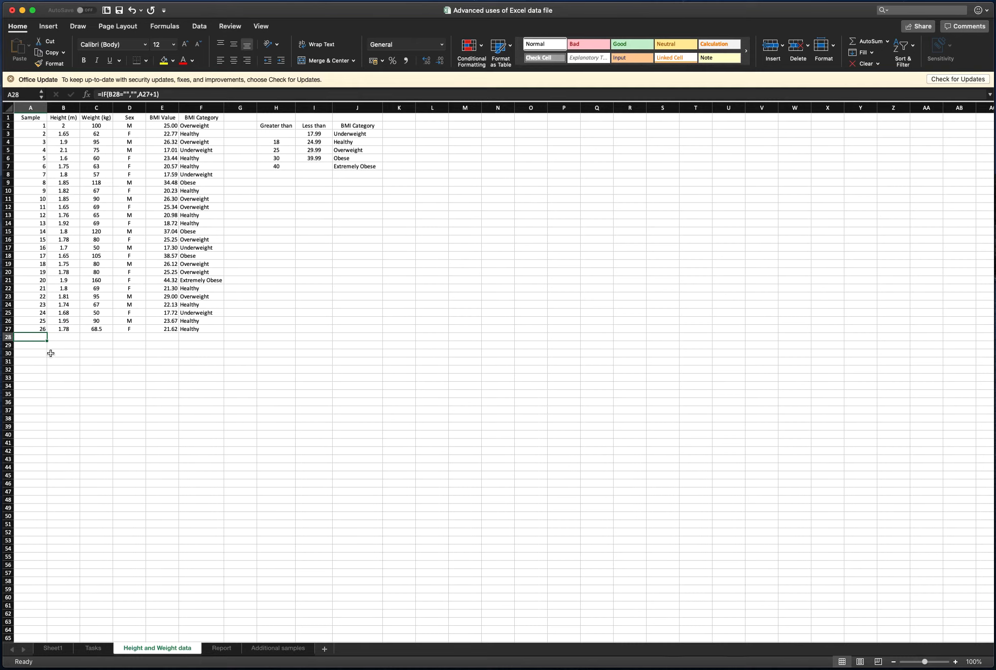
left_click_drag(47, 341, 25, 629)
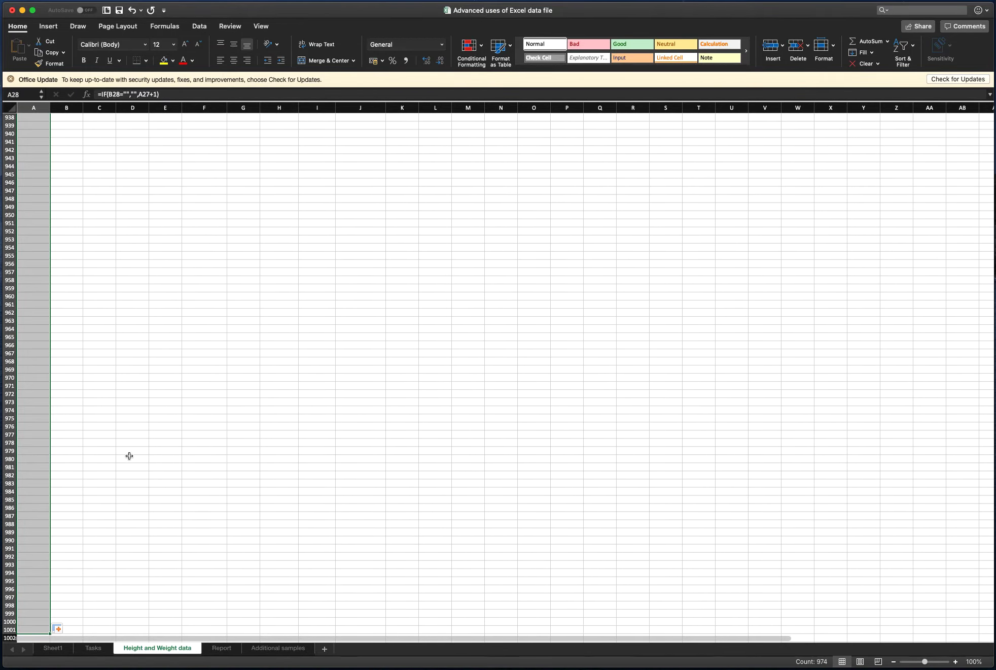
Fill the BMI value and category formulas from E27:F27 down to row 1001.
scroll(182, 358, "up", 20)
scroll(182, 359, "up", 20)
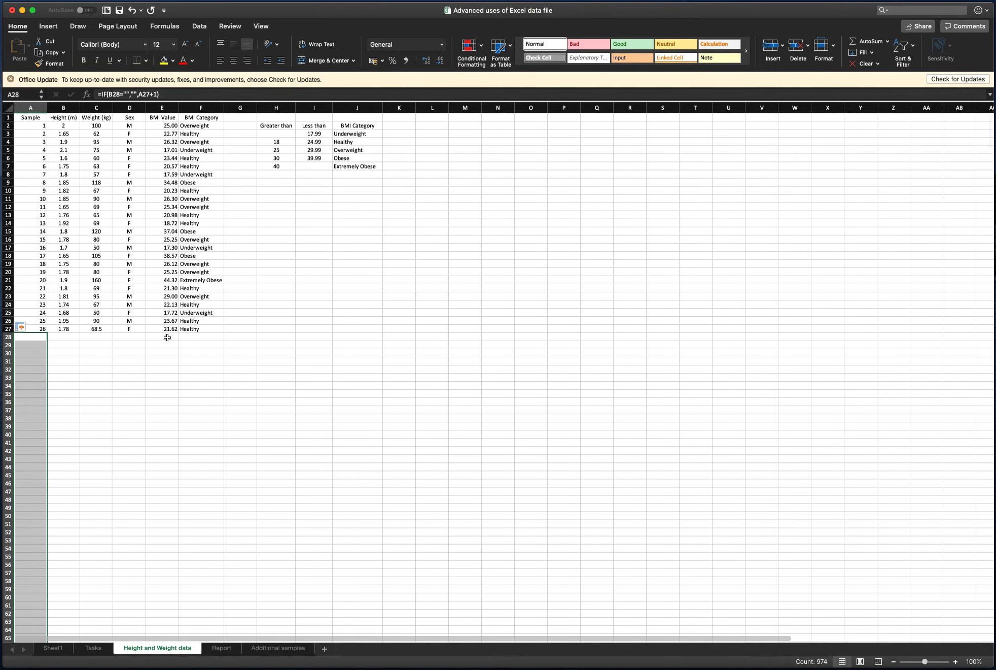
left_click_drag(166, 329, 212, 633)
left_click(178, 425)
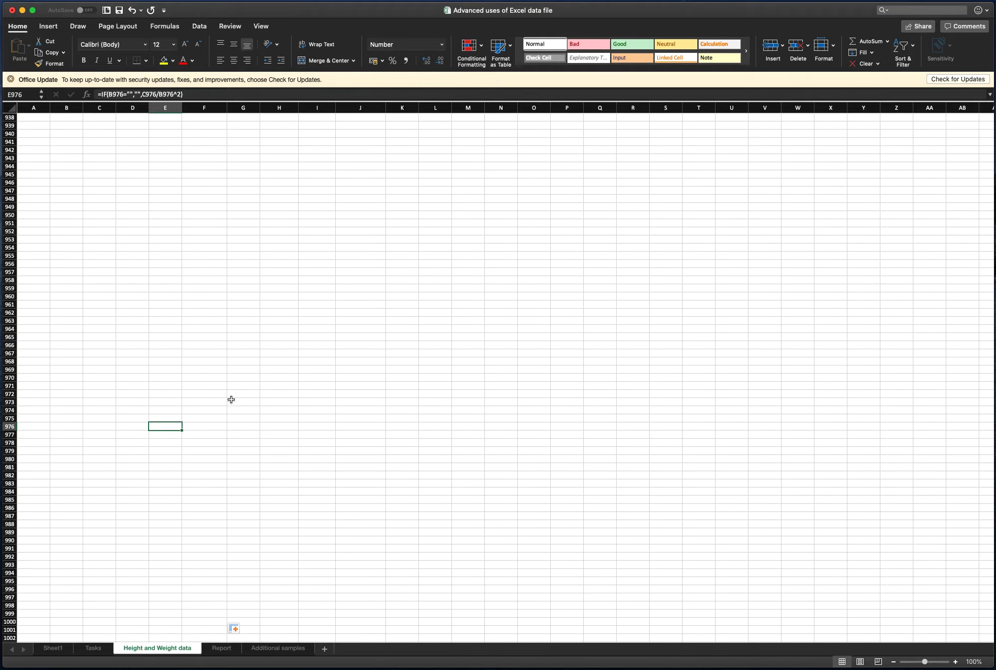
scroll(231, 402, "up", 1)
scroll(231, 403, "up", 20)
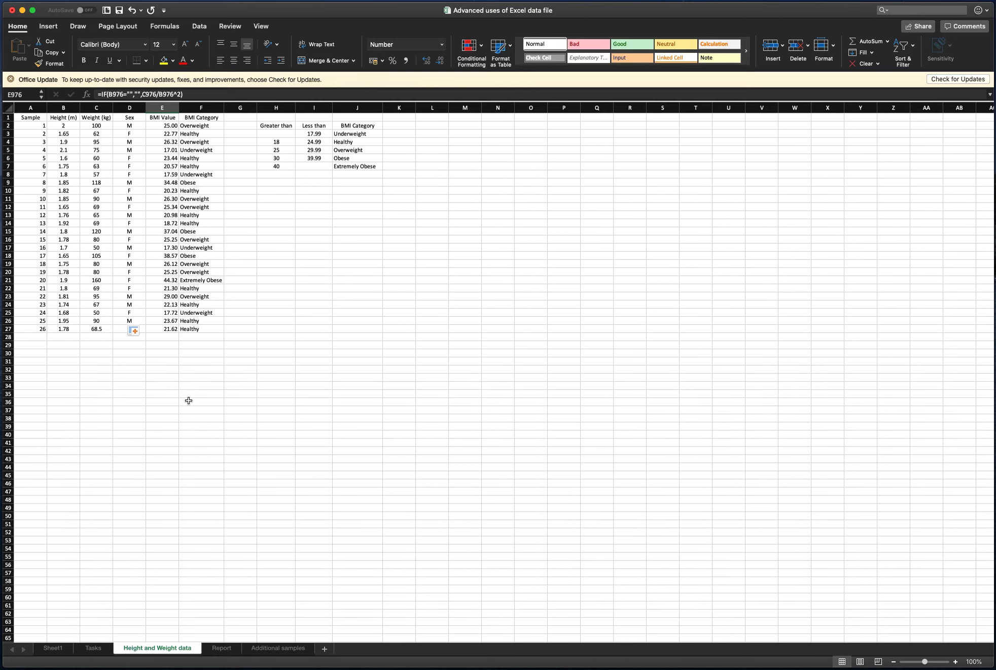
left_click(64, 335)
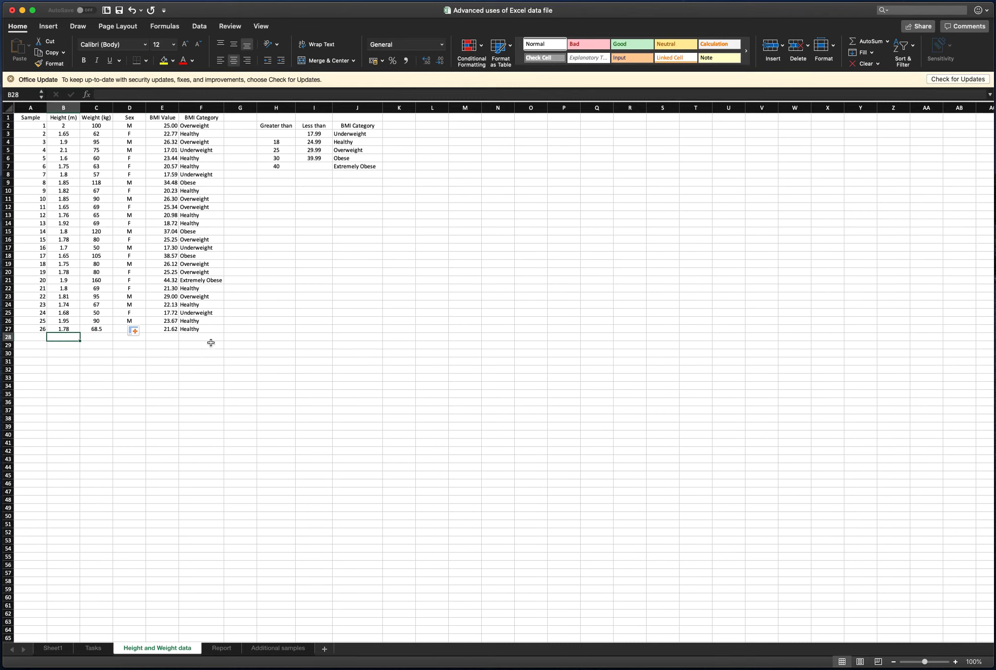
left_click(116, 338)
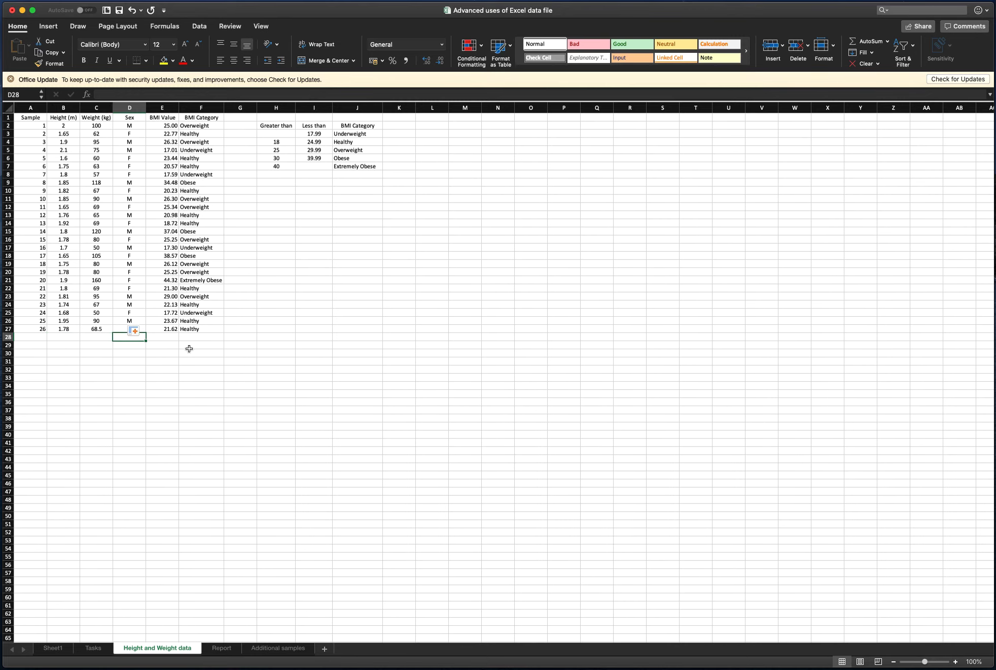
Copy the heights, weights and sexes in A2:C15 of the Additional samples sheet.
left_click(283, 650)
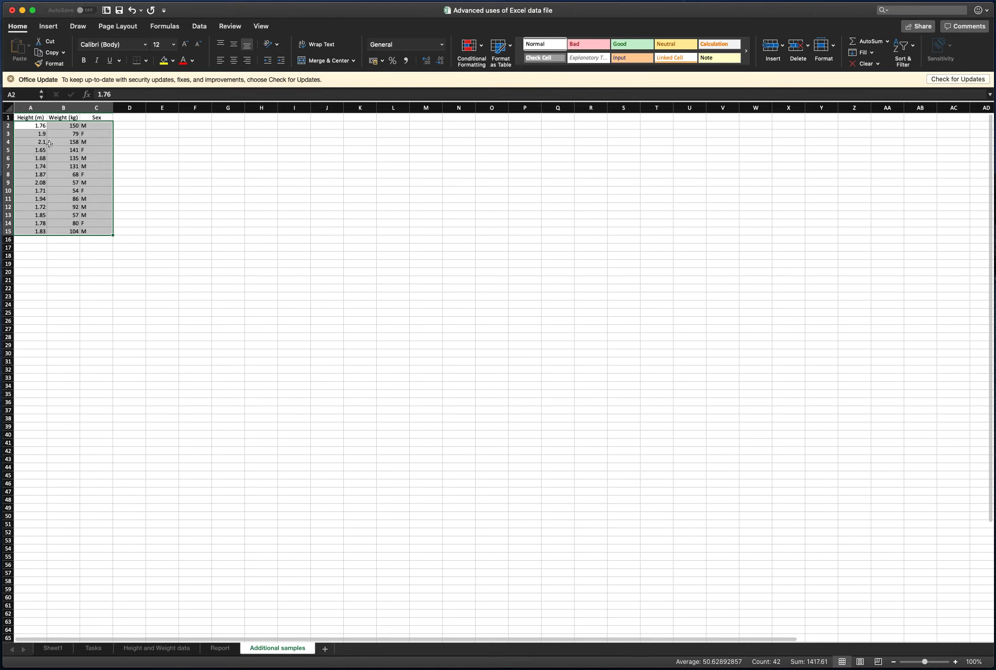
left_click(26, 125)
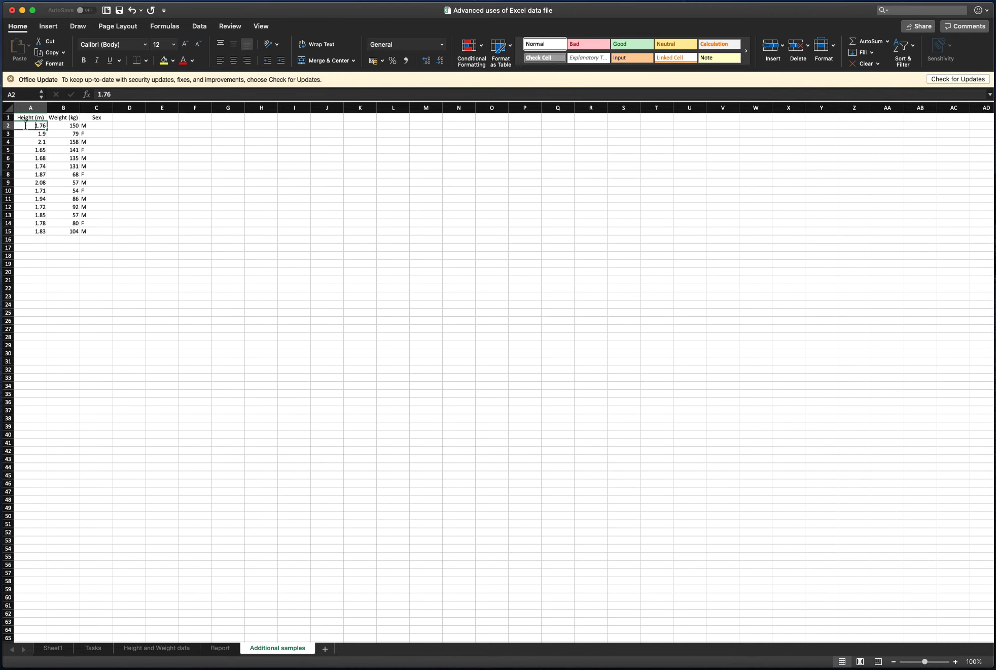
double_click(25, 125)
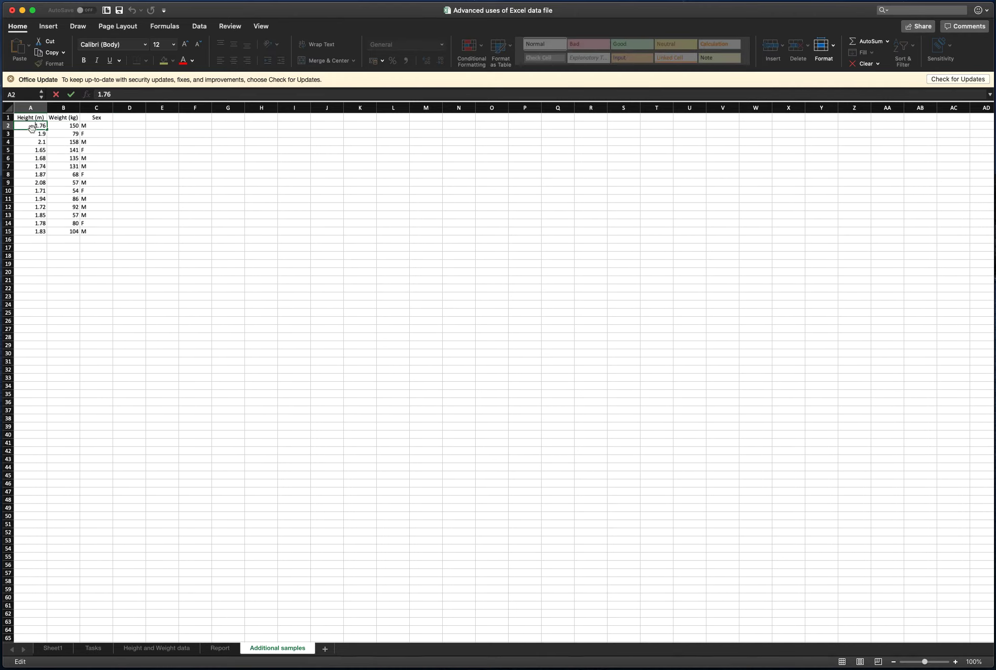
key("Escape")
left_click_drag(31, 124, 92, 233)
key("super+c")
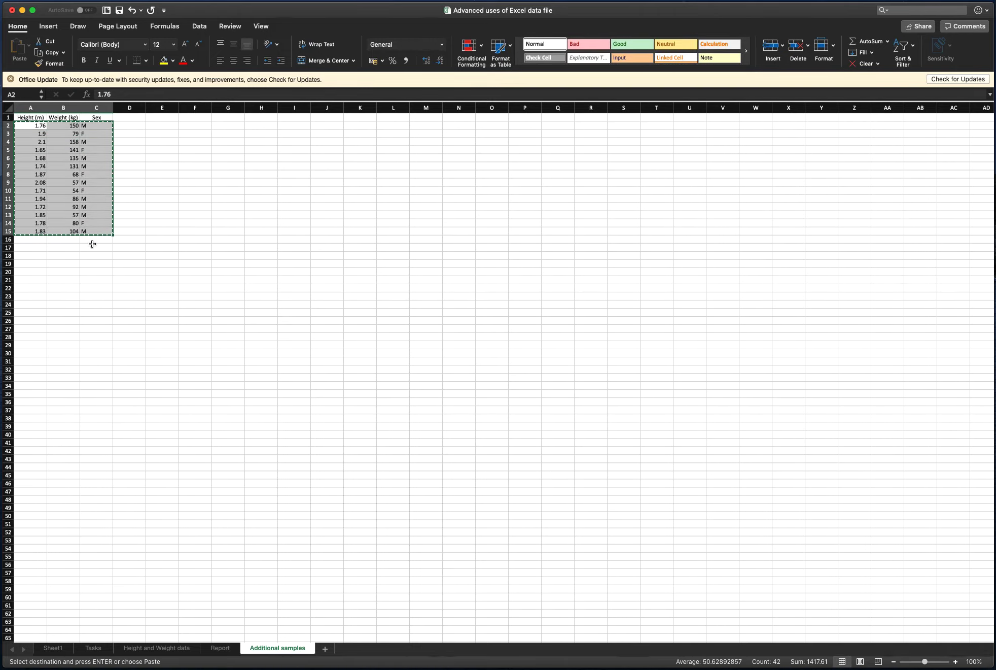
Try pasting the copied samples at B28 of the Height and Weight data sheet, and undo the paste.
left_click(156, 649)
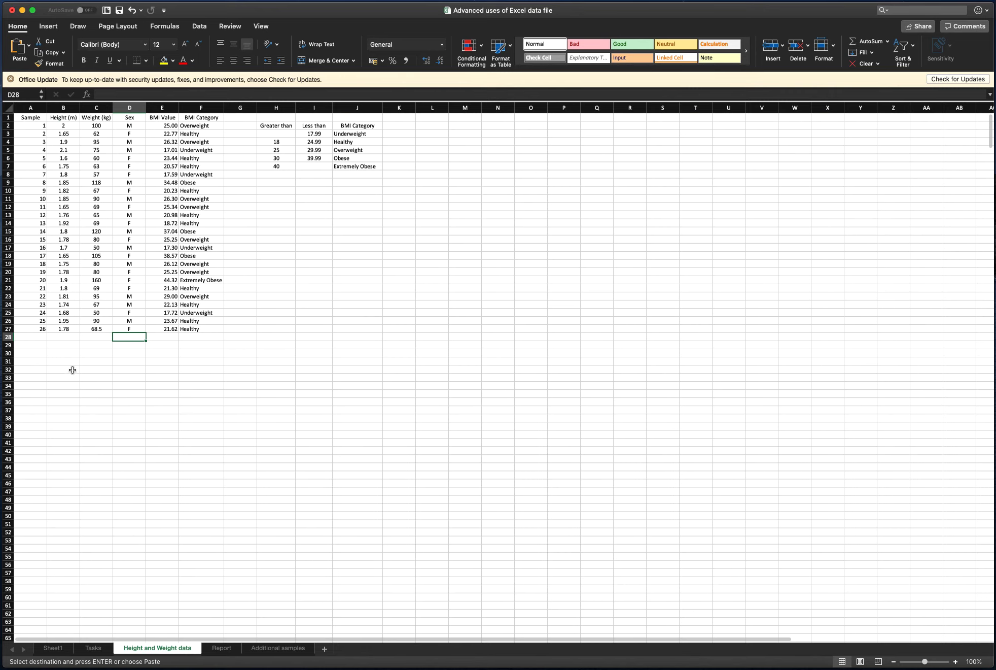
left_click(60, 337)
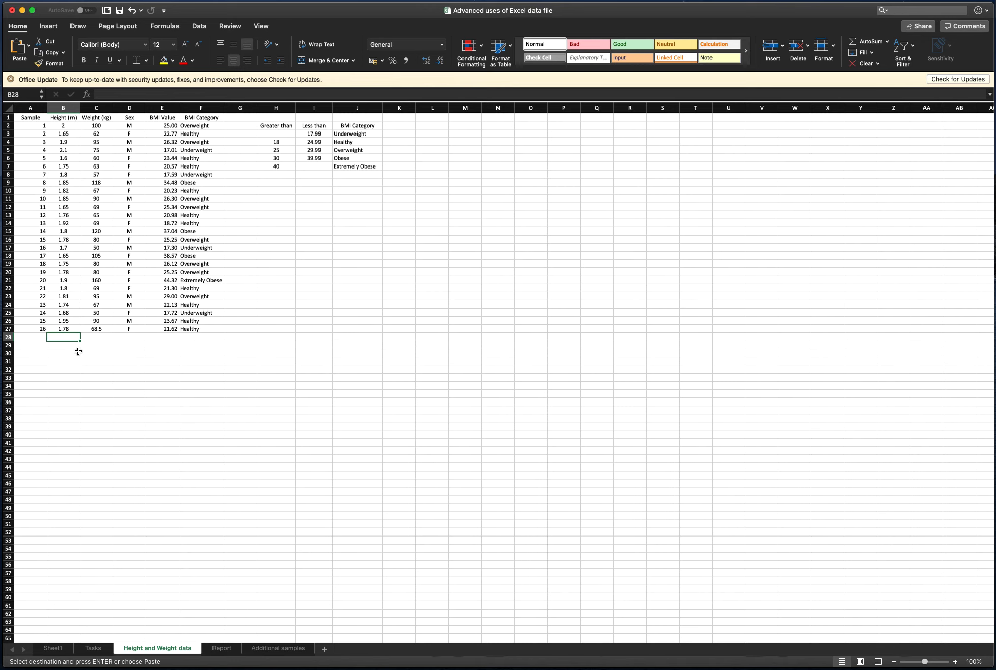
key("super+v")
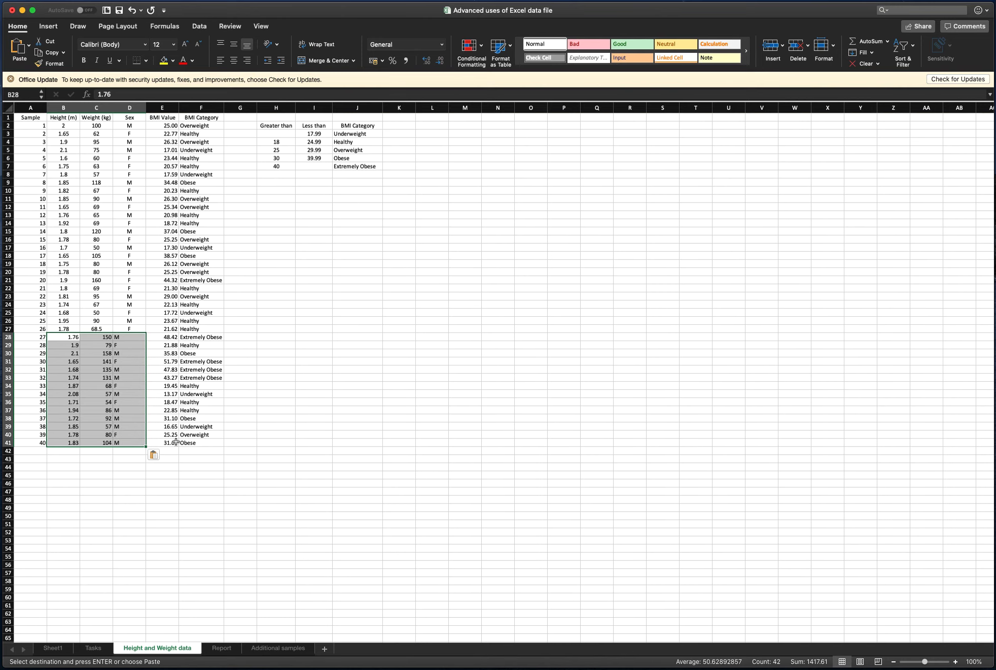
key("super+z")
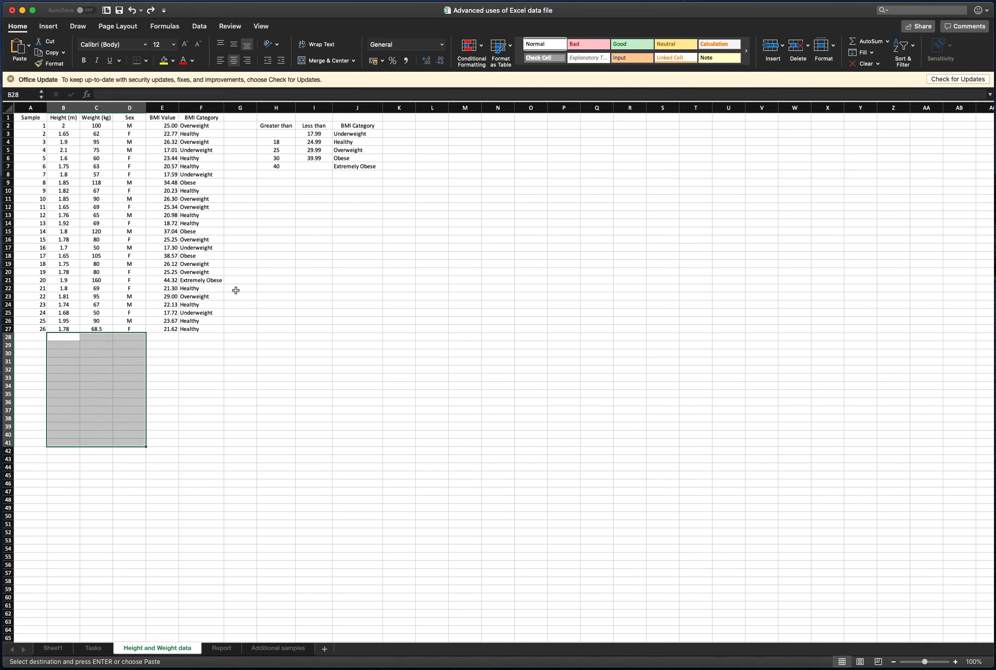
left_click(237, 287)
Review the task list on the Tasks sheet and return to the Height and Weight data sheet.
left_click(93, 648)
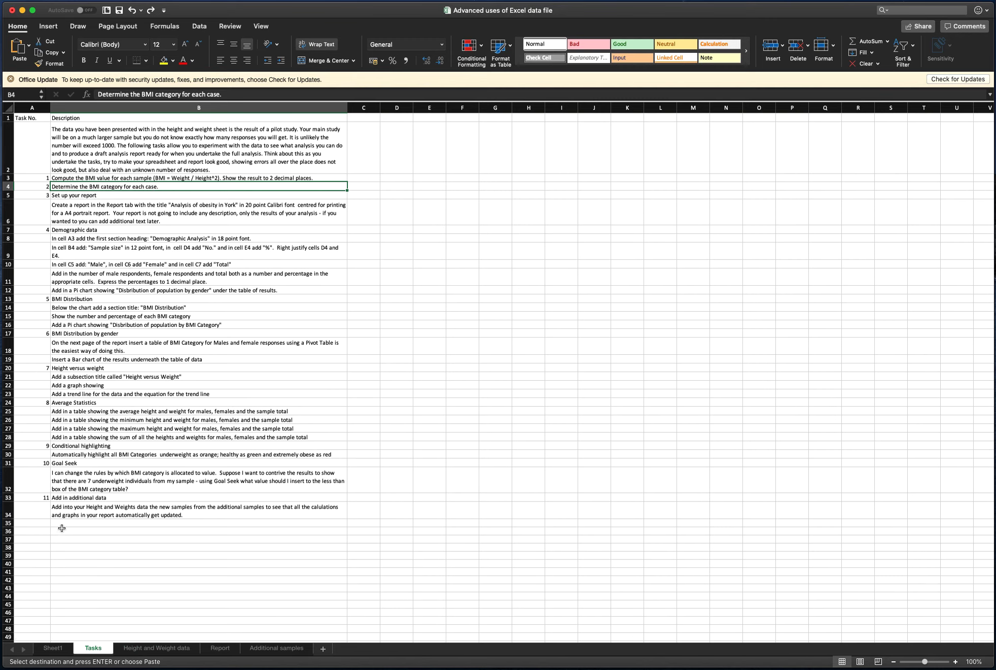
left_click(171, 649)
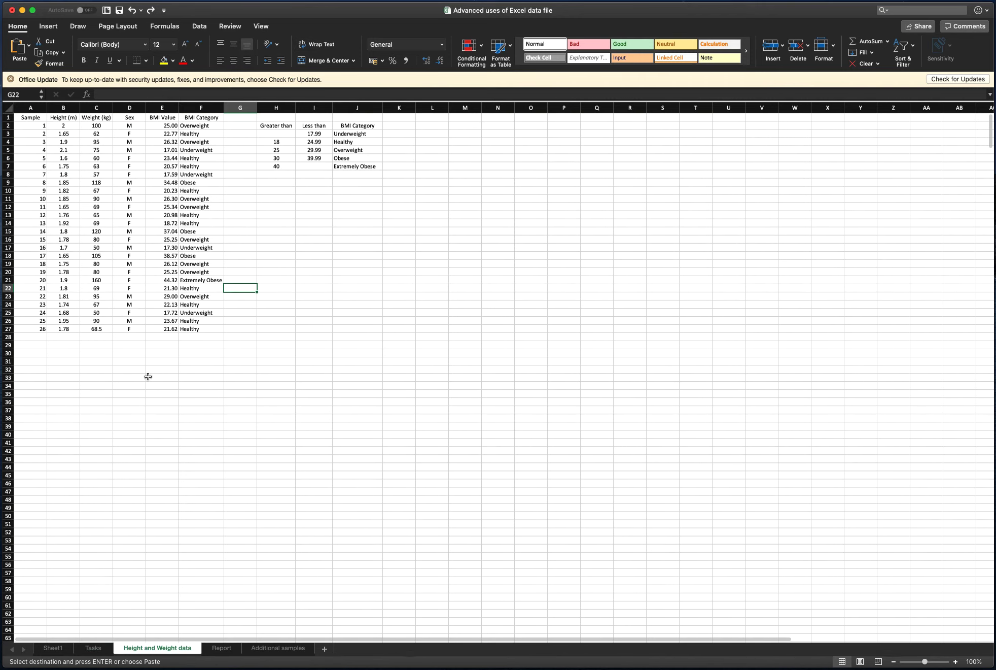